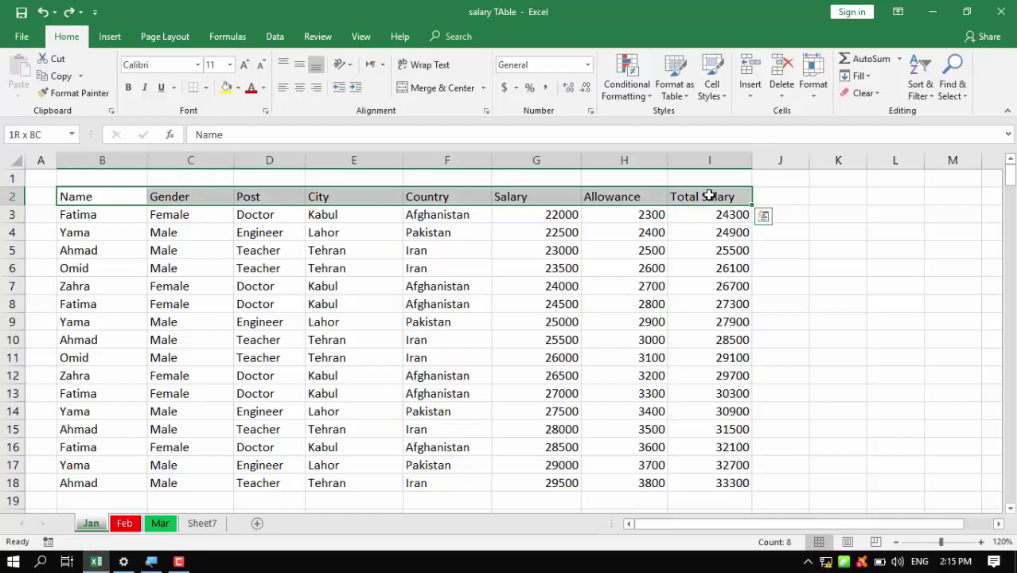
- Format the salary data B2:I18 as a table with headers, using the green style in the second Medium row
{"action": "key", "text": "ctrl+shift+Down"}
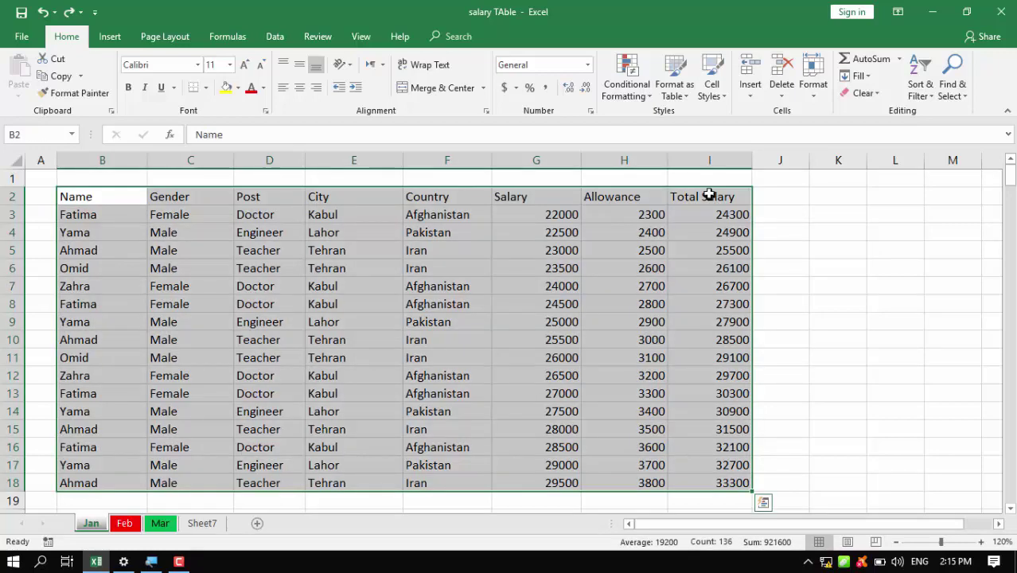
{"action": "left_click", "coordinate": [678, 89]}
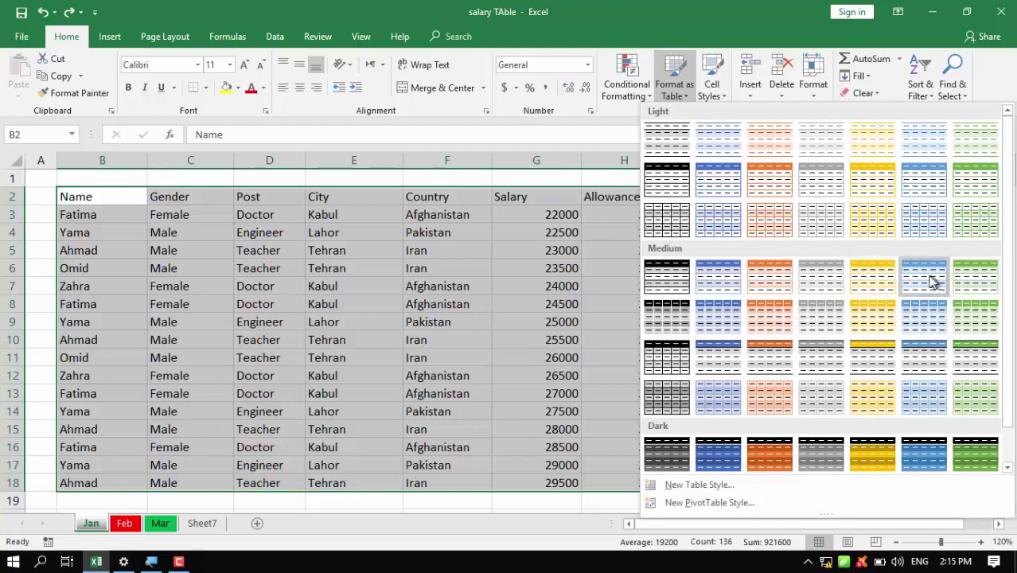
{"action": "left_click", "coordinate": [962, 319]}
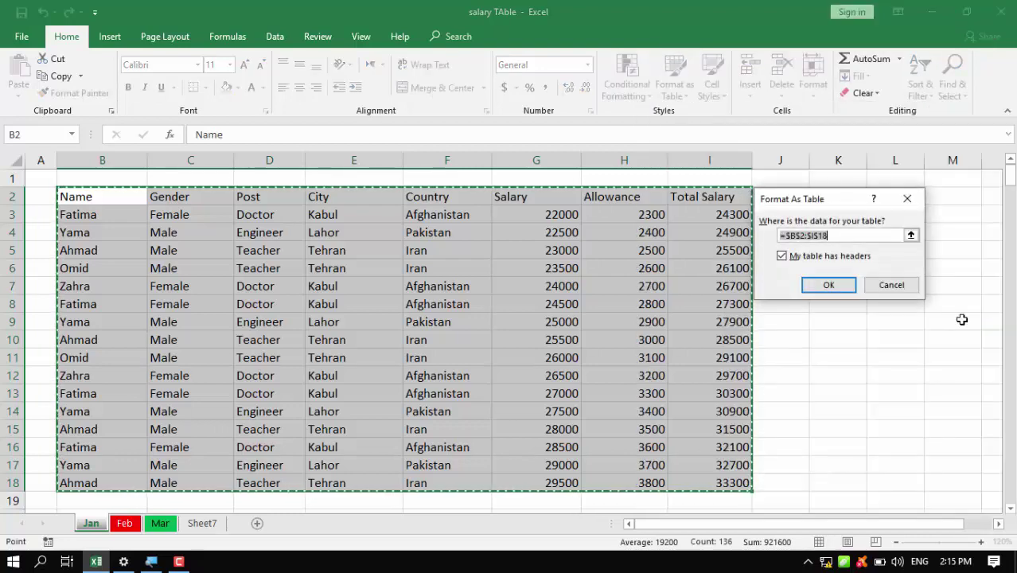
{"action": "left_click", "coordinate": [827, 287]}
{"action": "left_click", "coordinate": [619, 275]}
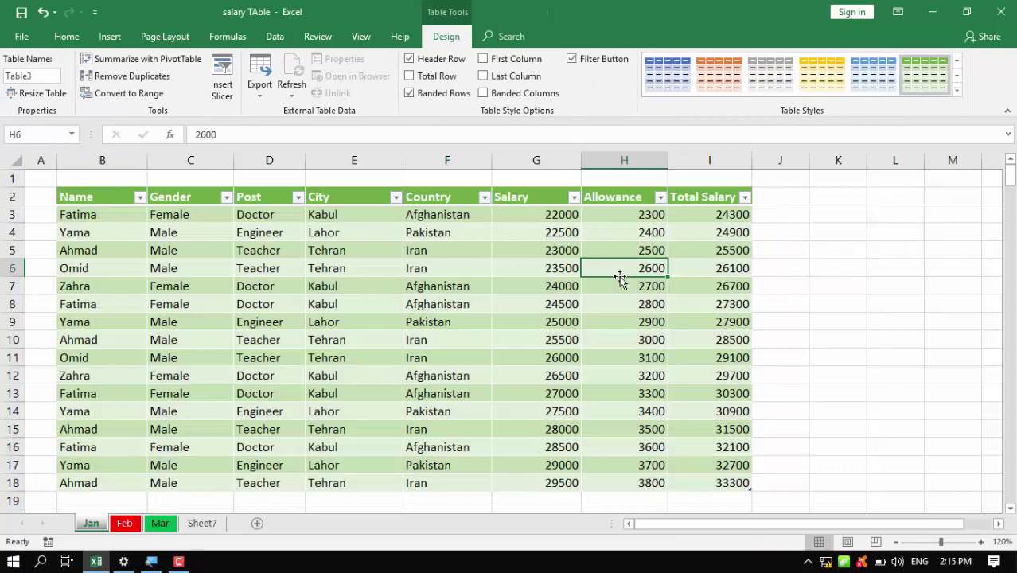
- Undo the green table formatting on the salary data
{"action": "key", "text": "ctrl+z"}
{"action": "left_click", "coordinate": [852, 253]}
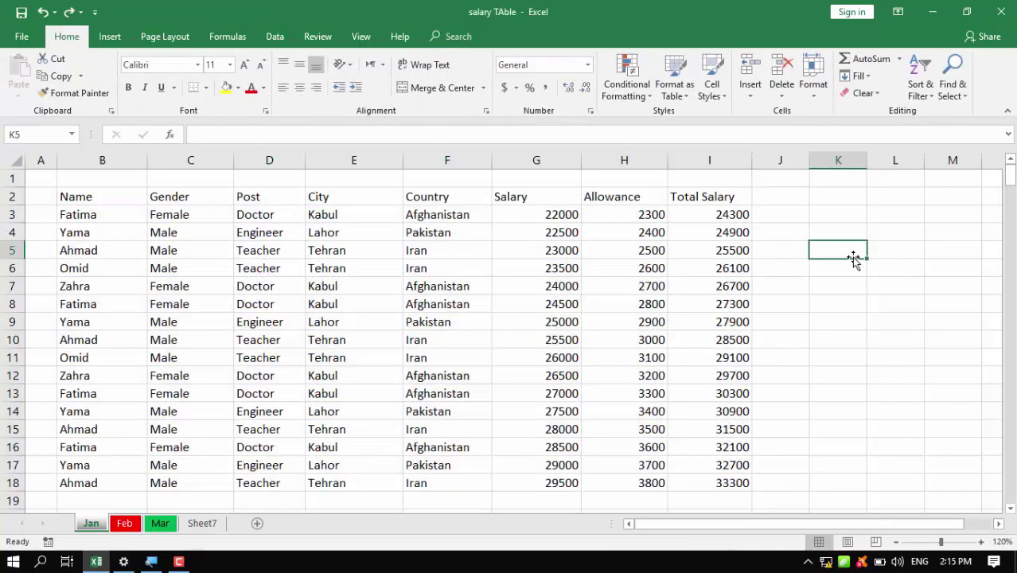
{"action": "left_click", "coordinate": [904, 265]}
{"action": "left_click", "coordinate": [687, 269]}
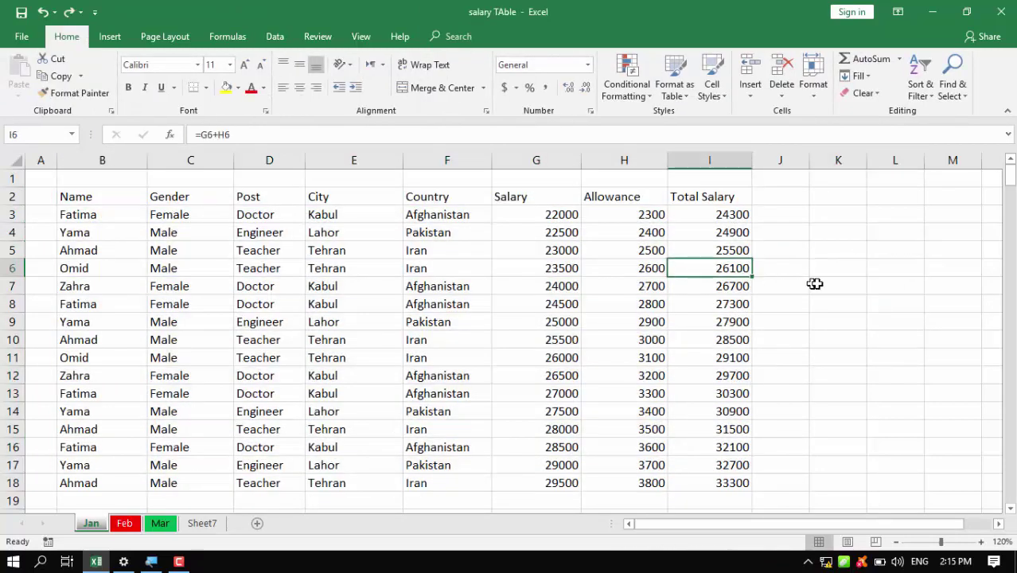
- Format the empty cell K7 as a table without headers, using the green style in the second Medium row
{"action": "left_click", "coordinate": [858, 283]}
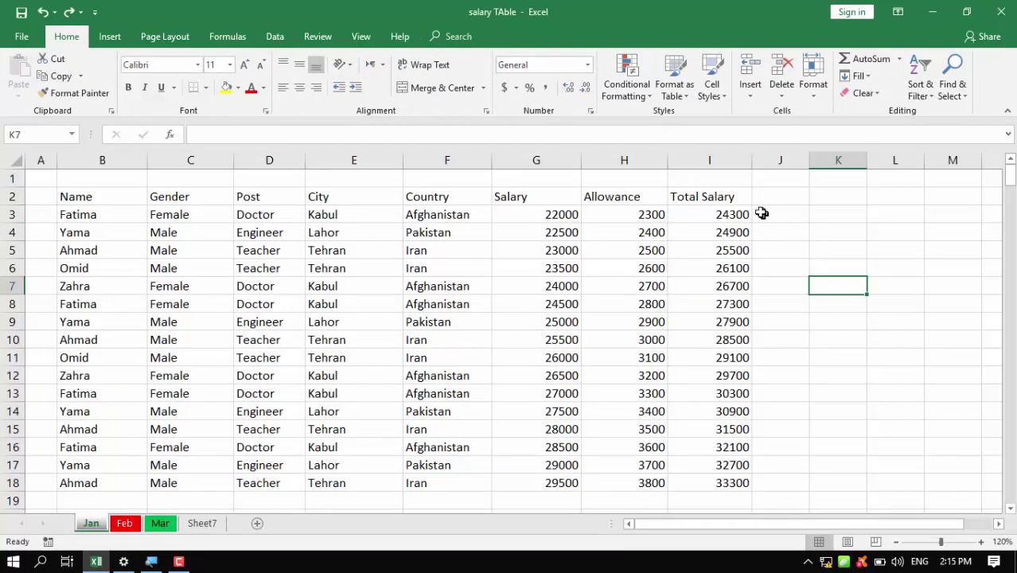
{"action": "left_click", "coordinate": [688, 95]}
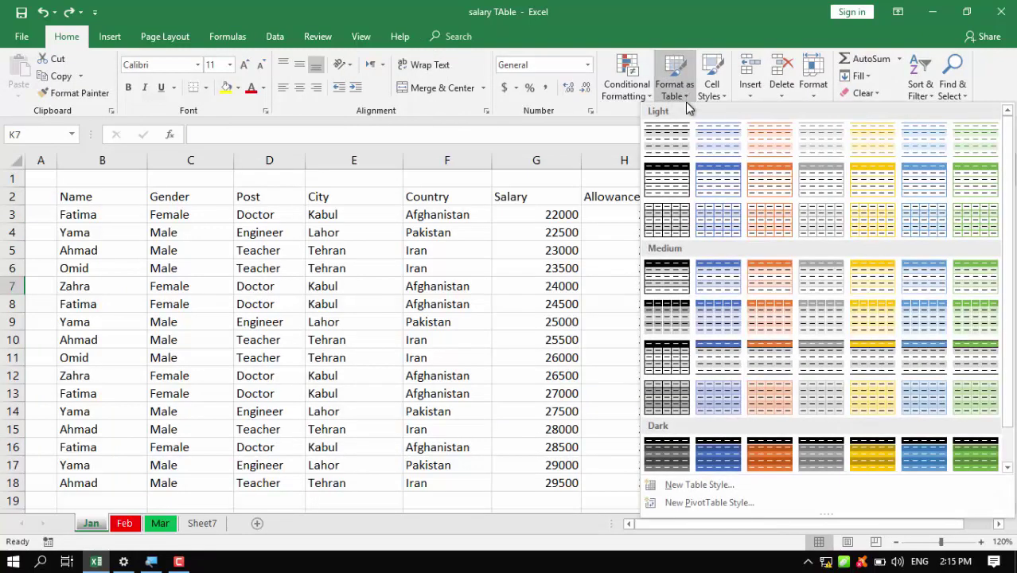
{"action": "left_click", "coordinate": [971, 320]}
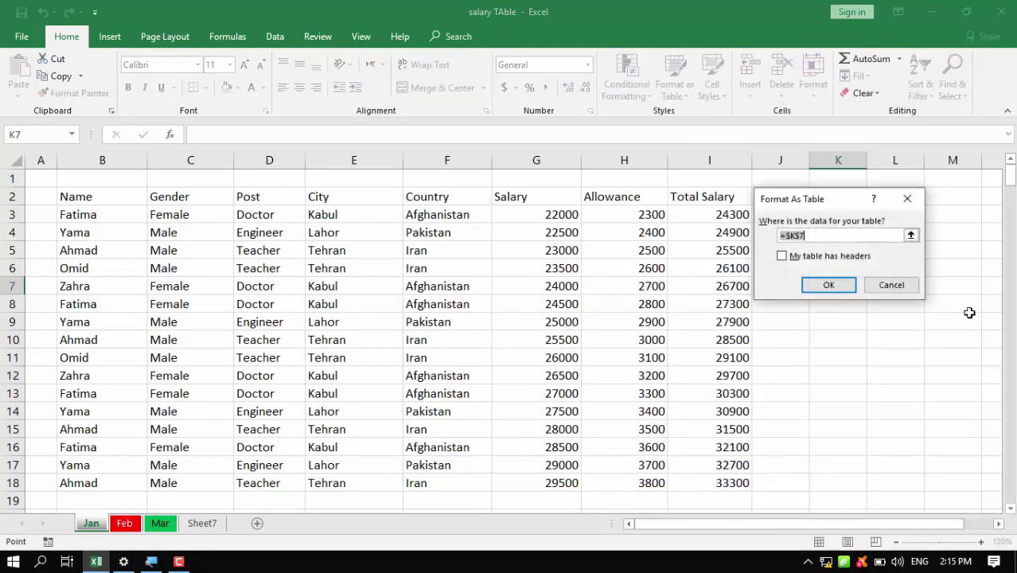
{"action": "left_click_drag", "start_coordinate": [820, 199], "coordinate": [559, 197]}
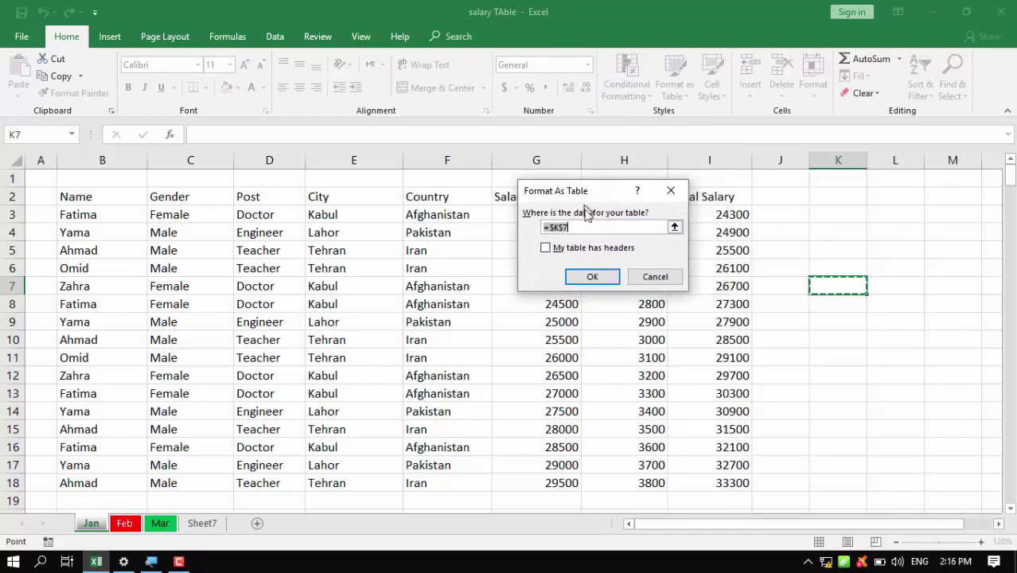
{"action": "left_click", "coordinate": [593, 280]}
{"action": "left_click", "coordinate": [897, 343]}
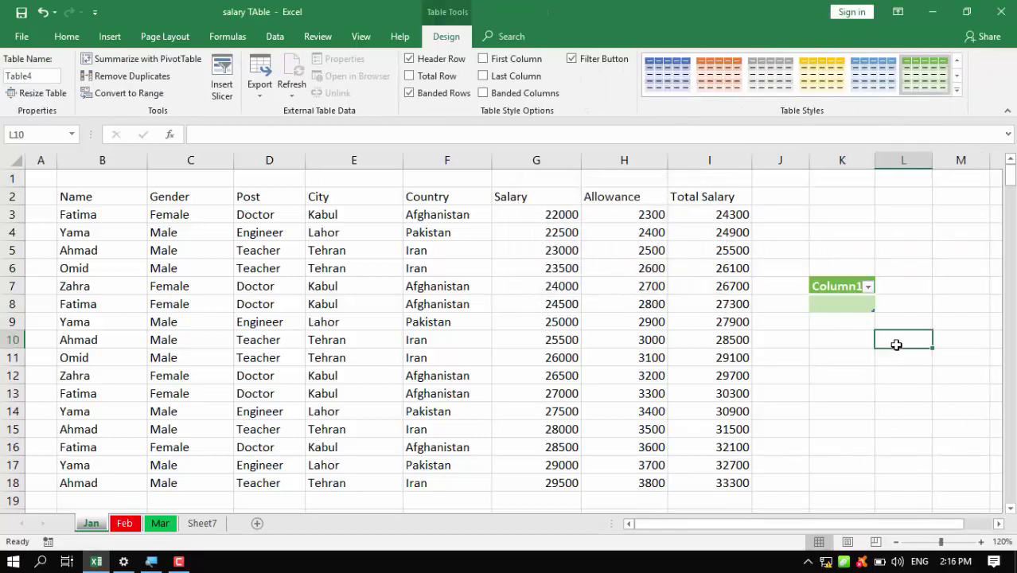
{"action": "left_click", "coordinate": [843, 300]}
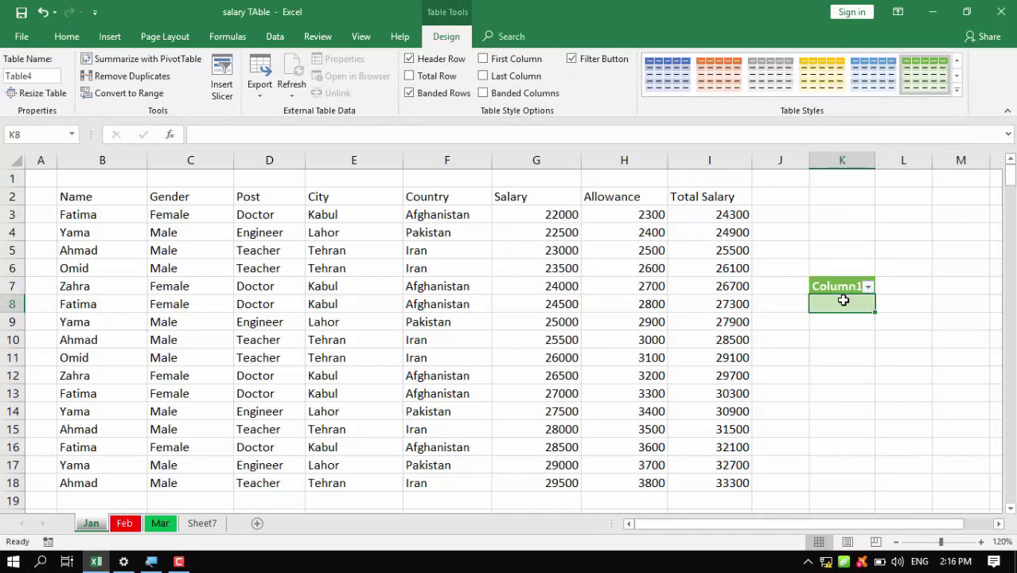
- Undo the small table created at K7 and select the empty cell K8
{"action": "key", "text": "ctrl+z"}
{"action": "left_click", "coordinate": [841, 249]}
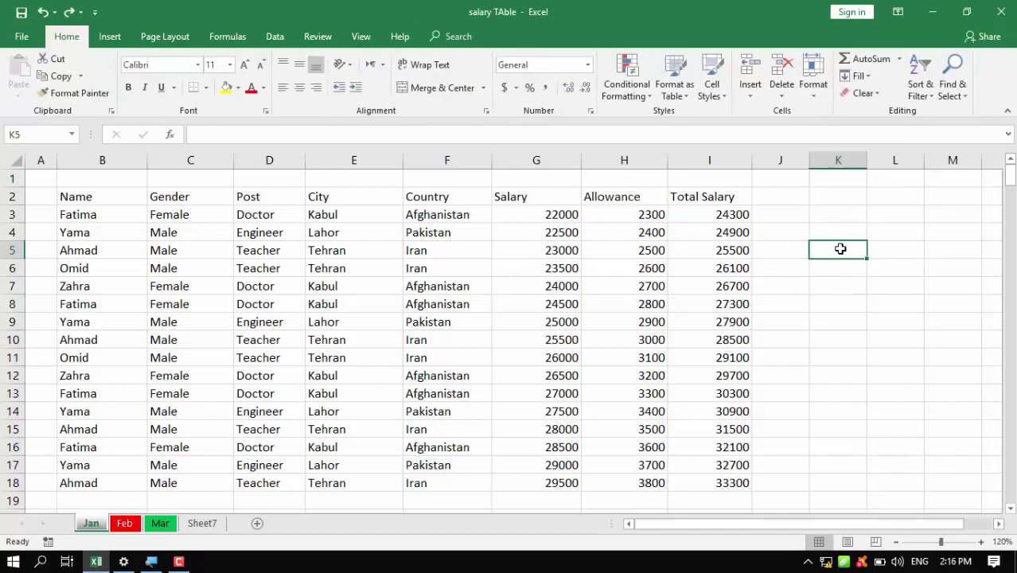
{"action": "left_click", "coordinate": [864, 302]}
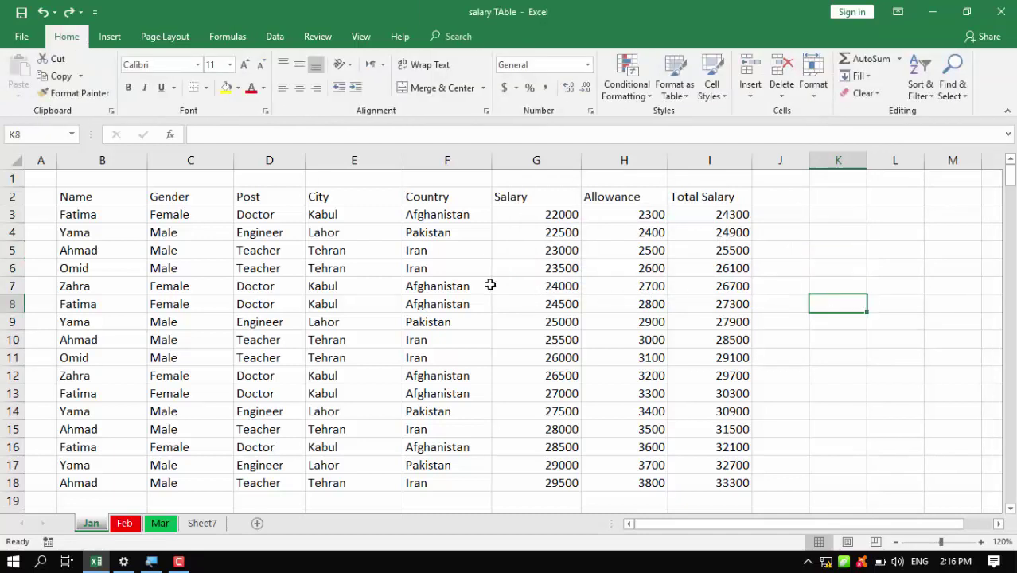
- Start Format as Table with the orange style in the second Medium row and set the data range to $B$2:$I$18
{"action": "left_click", "coordinate": [674, 87]}
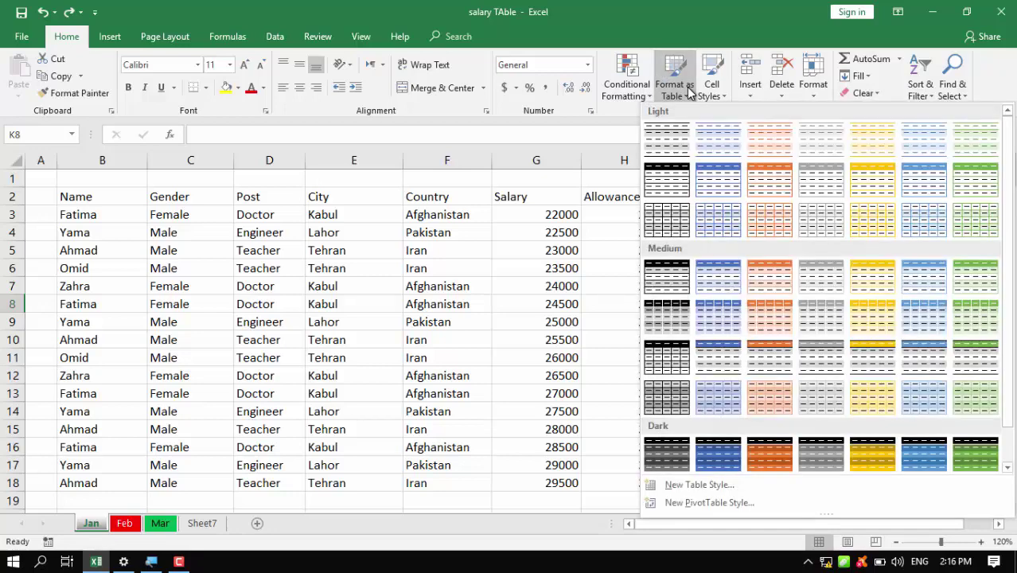
{"action": "left_click", "coordinate": [788, 322]}
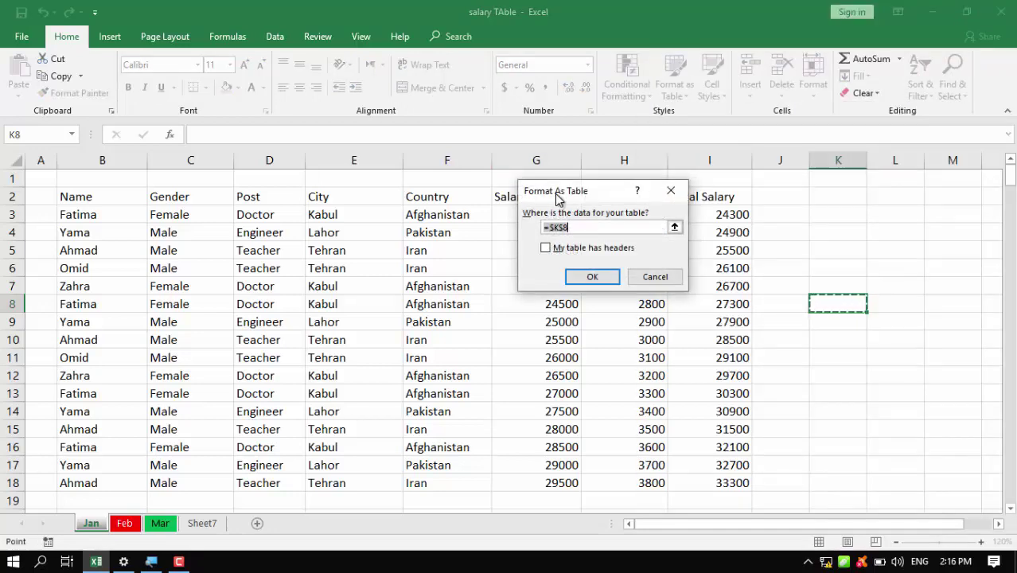
{"action": "left_click_drag", "start_coordinate": [555, 193], "coordinate": [733, 187]}
{"action": "left_click", "coordinate": [764, 219]}
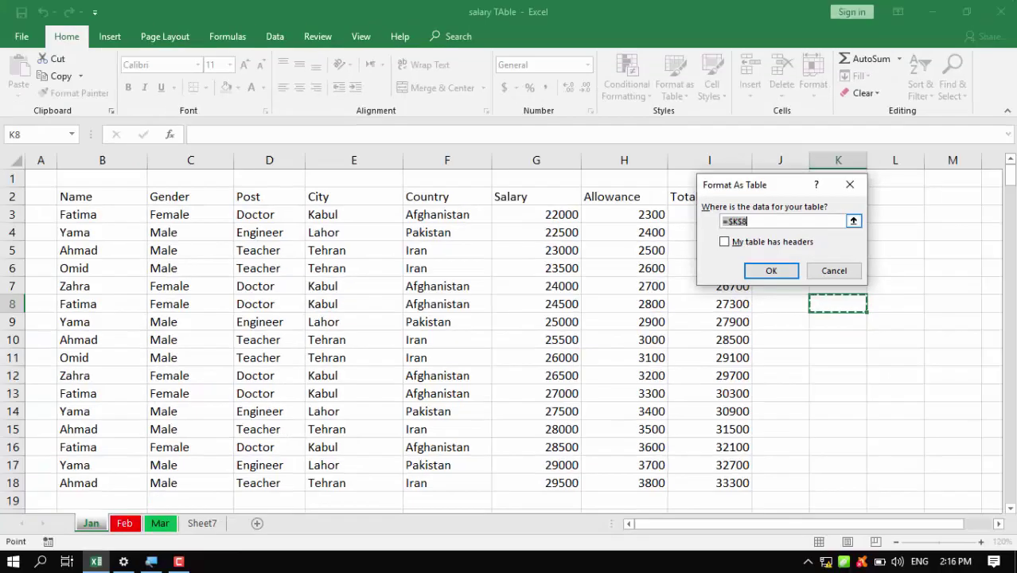
{"action": "left_click", "coordinate": [106, 194]}
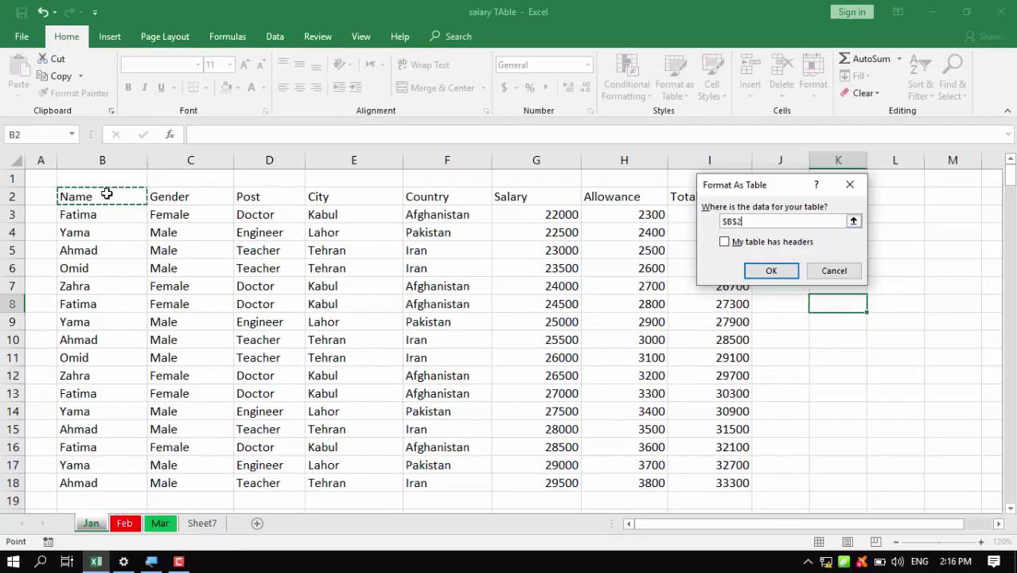
{"action": "key", "text": "ctrl+shift+Right"}
{"action": "key", "text": "ctrl+shift+Down"}
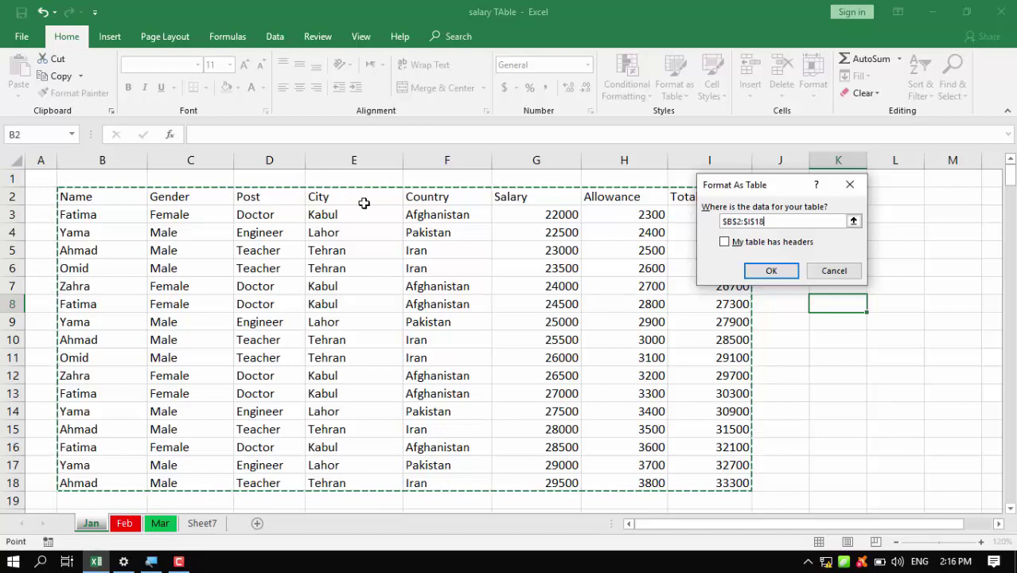
- Leave the table-has-headers option off and create the orange table
{"action": "left_click", "coordinate": [758, 242]}
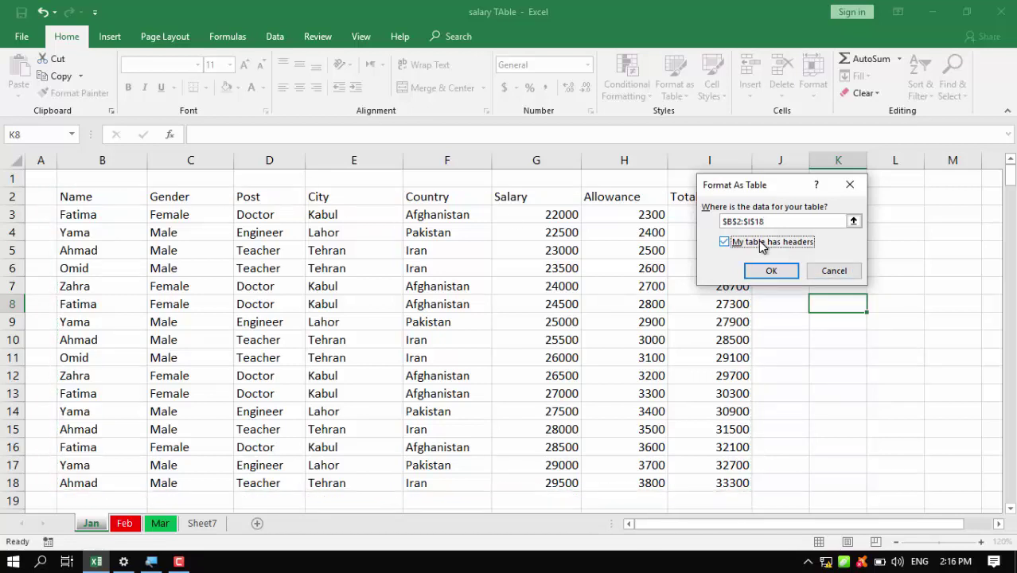
{"action": "left_click", "coordinate": [758, 241]}
{"action": "left_click", "coordinate": [769, 271]}
{"action": "left_click", "coordinate": [532, 267]}
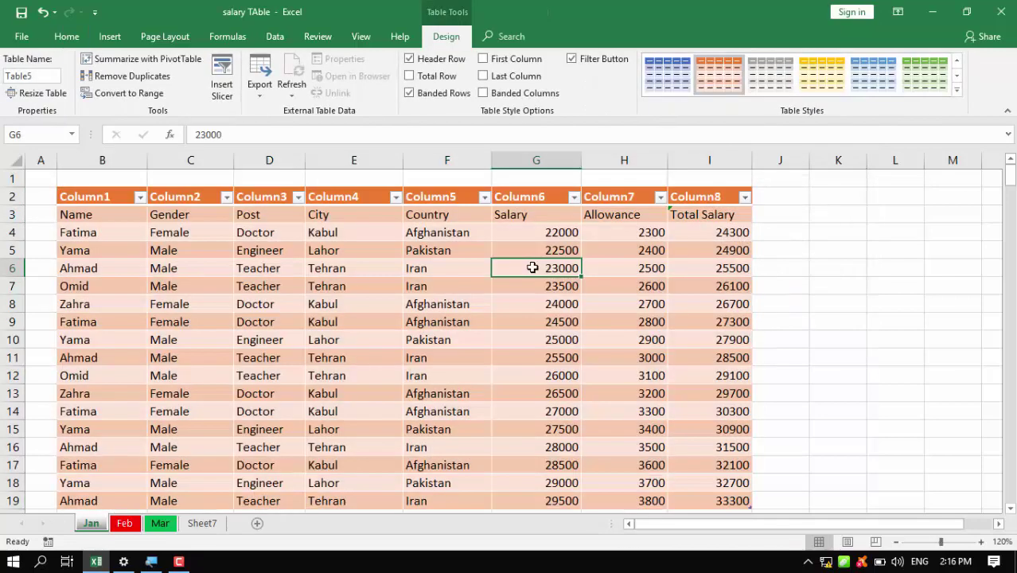
- Rename the table's first two column headers, Column1 and Column2, as Name and Gender
{"action": "left_click", "coordinate": [100, 214]}
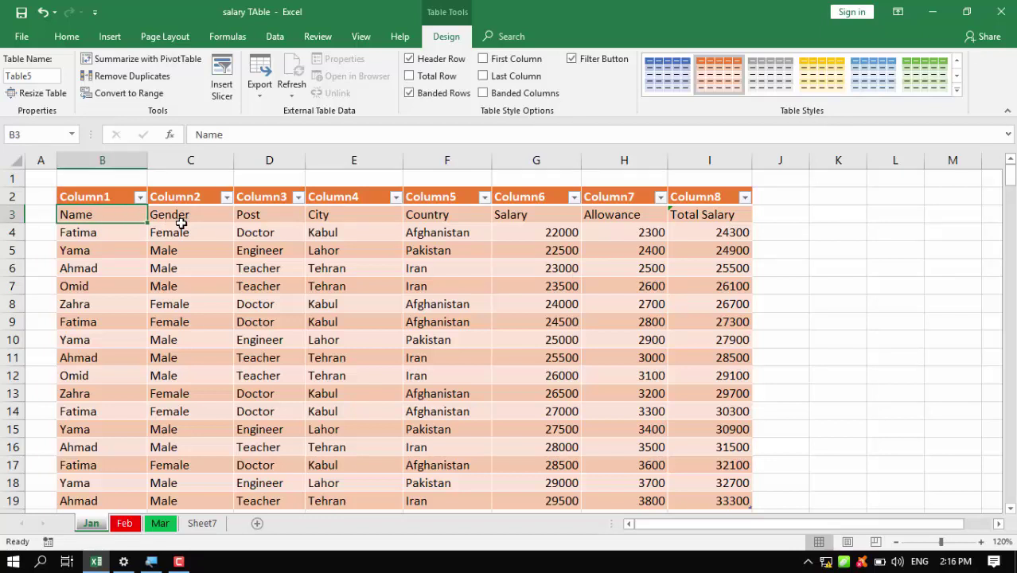
{"action": "left_click_drag", "start_coordinate": [182, 226], "coordinate": [159, 209]}
{"action": "left_click", "coordinate": [109, 199]}
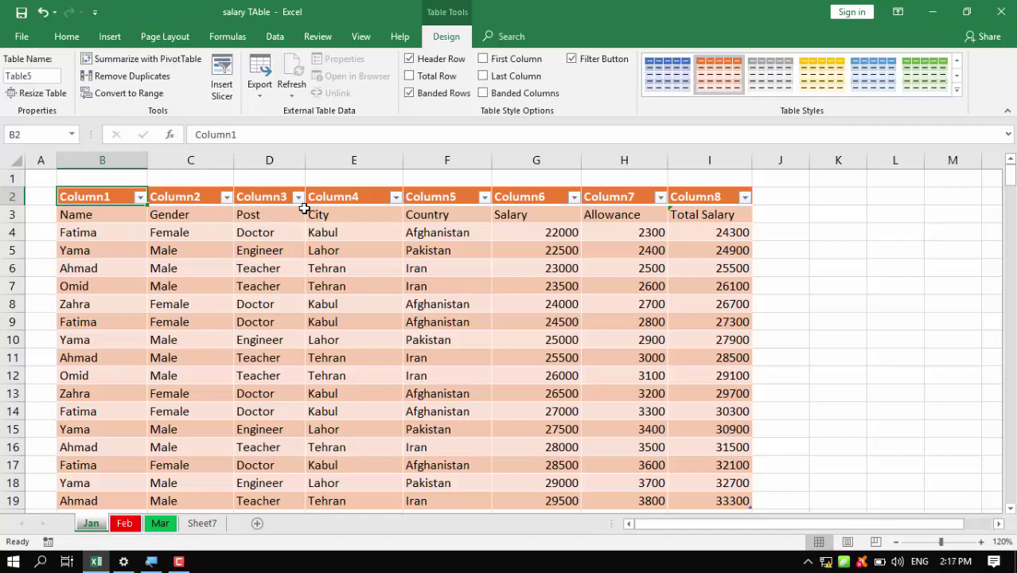
{"action": "type", "text": "Name"}
{"action": "key", "text": "Tab"}
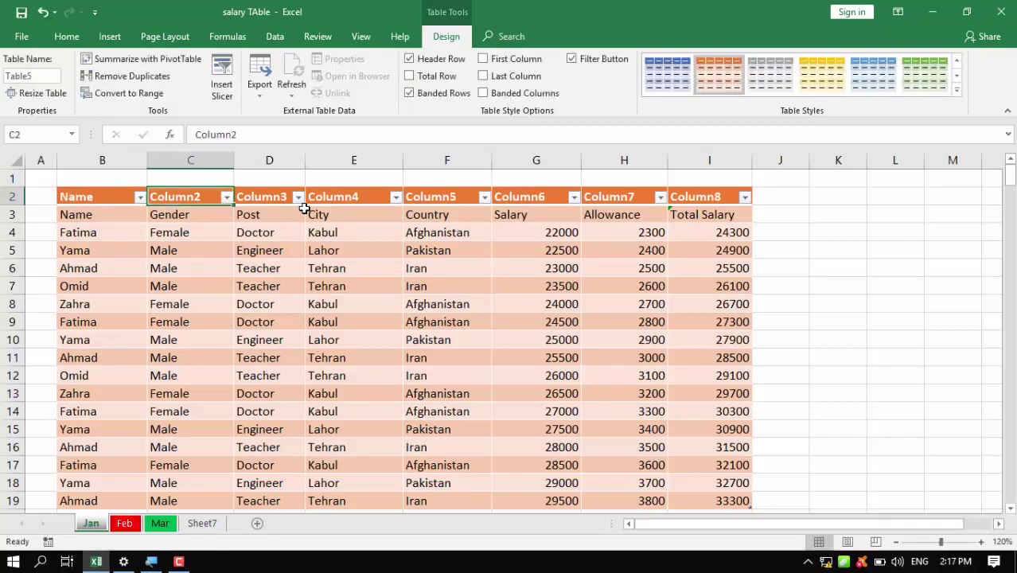
{"action": "type", "text": "Gender"}
{"action": "key", "text": "Tab"}
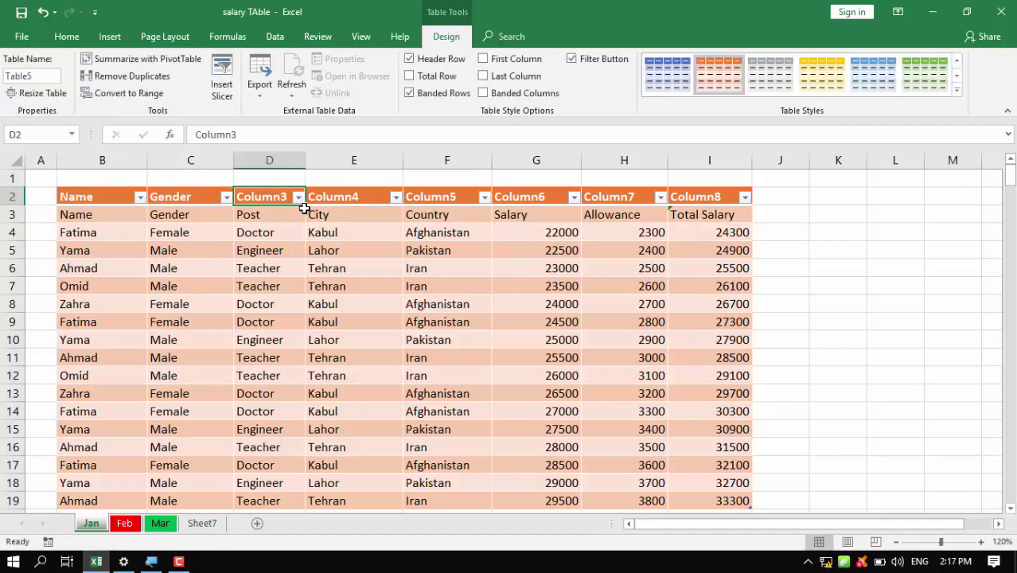
- Undo the two header renames and the orange table formatting
{"action": "key", "text": "ctrl+z"}
{"action": "key", "text": "ctrl+z"}
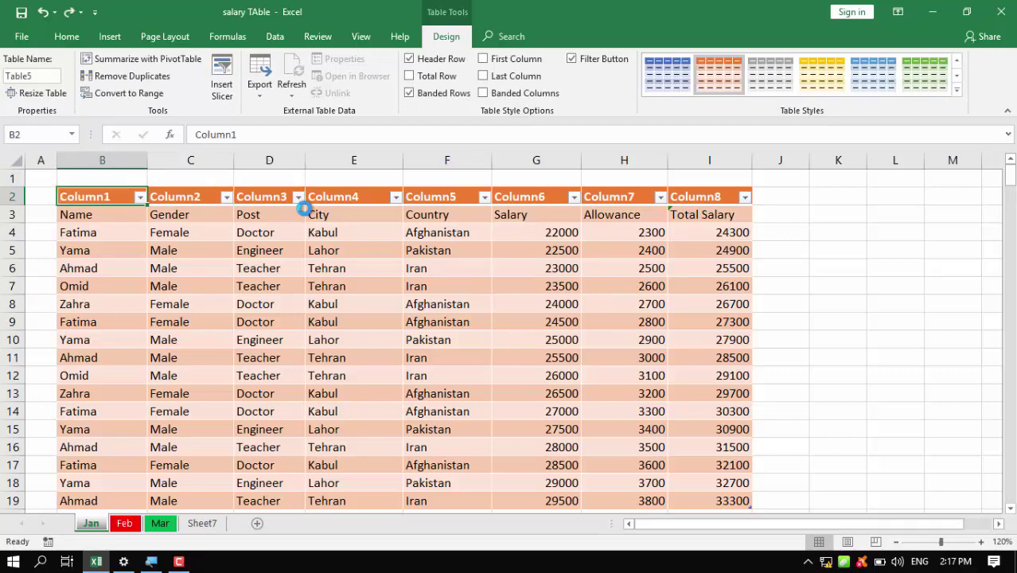
{"action": "key", "text": "ctrl+z"}
{"action": "left_click", "coordinate": [689, 284]}
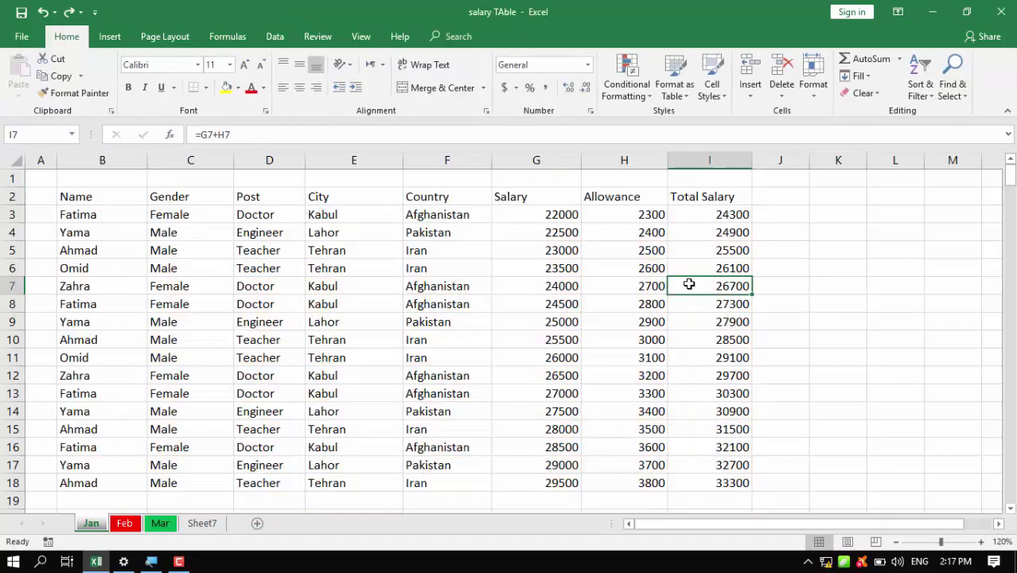
- Start Format as Table with the blue style in the second Medium row and set the data range to $B$2:$I$18
{"action": "left_click", "coordinate": [850, 267]}
{"action": "left_click", "coordinate": [673, 78]}
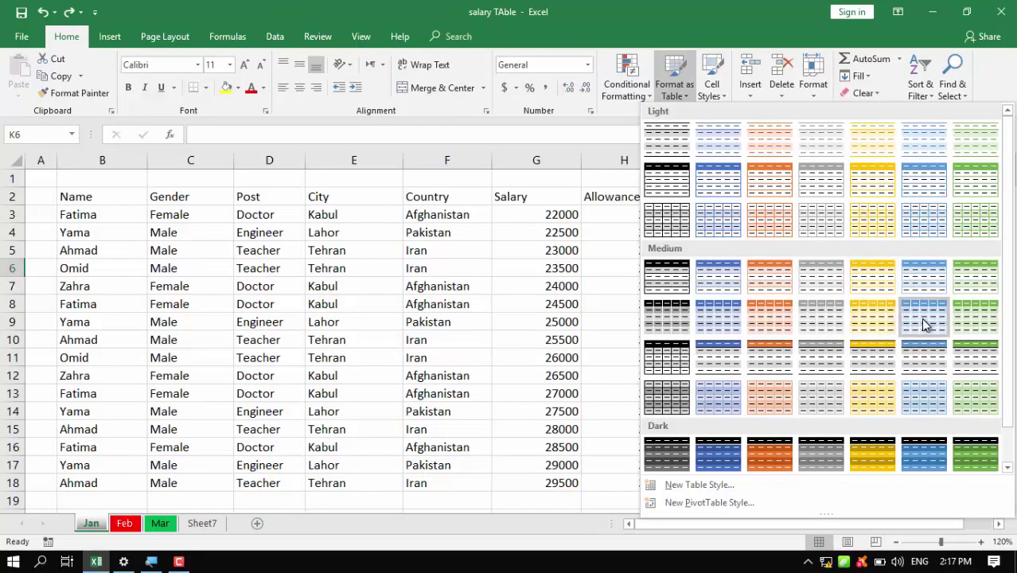
{"action": "left_click", "coordinate": [730, 306]}
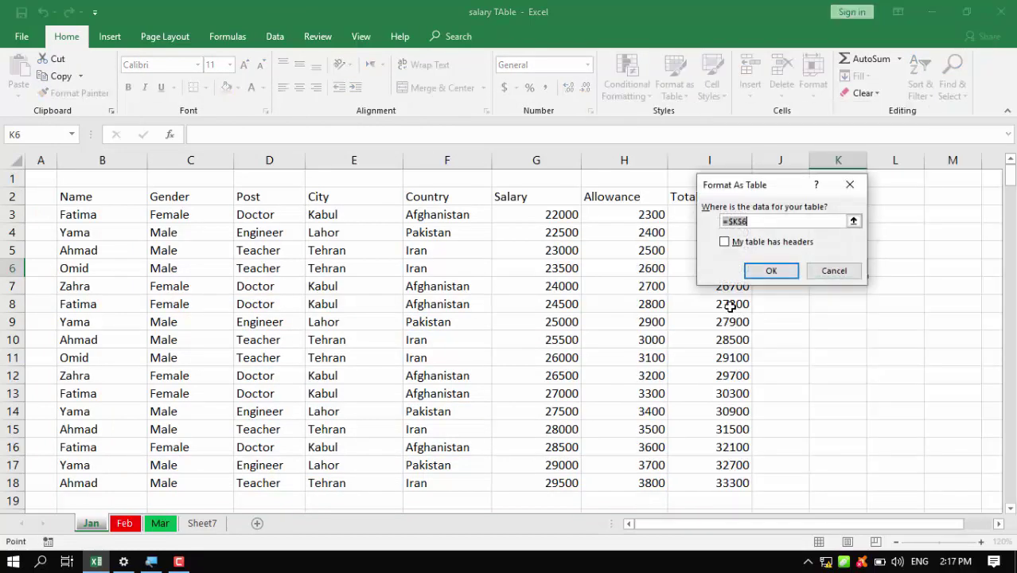
{"action": "left_click_drag", "start_coordinate": [752, 198], "coordinate": [839, 199]}
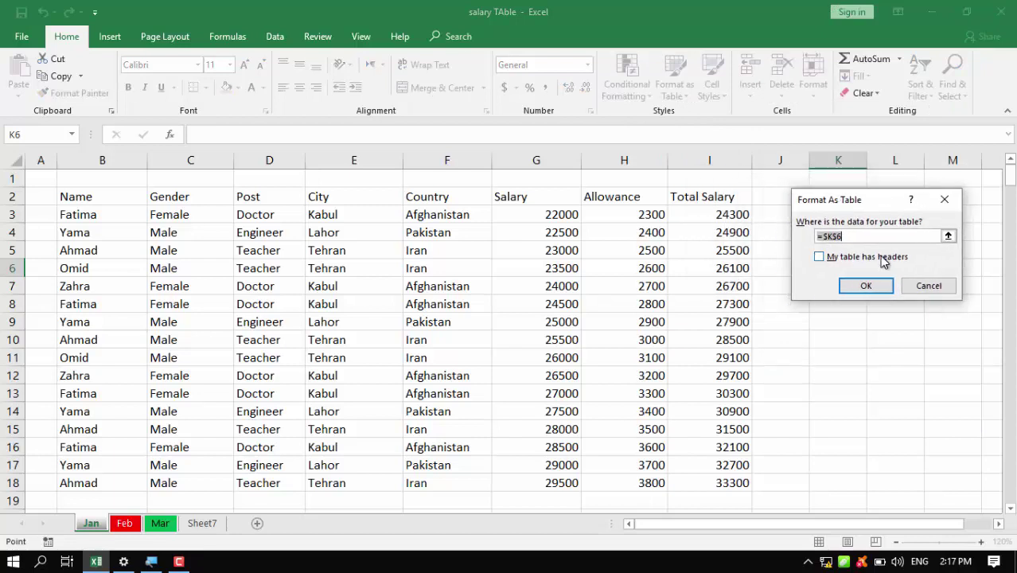
{"action": "left_click", "coordinate": [675, 195]}
{"action": "key", "text": "ctrl+Left"}
{"action": "key", "text": "ctrl+shift+Right"}
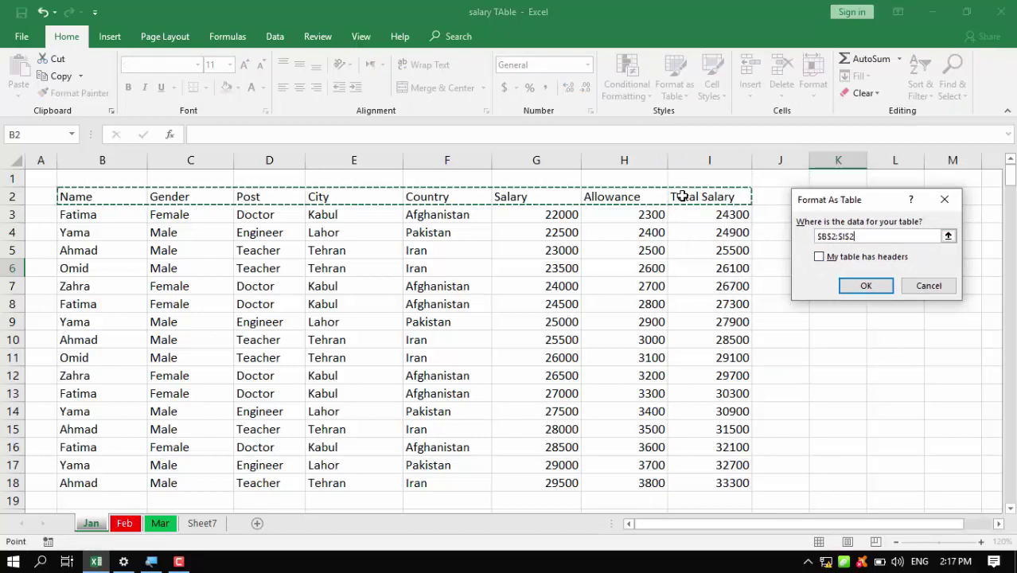
{"action": "key", "text": "ctrl+shift+Down"}
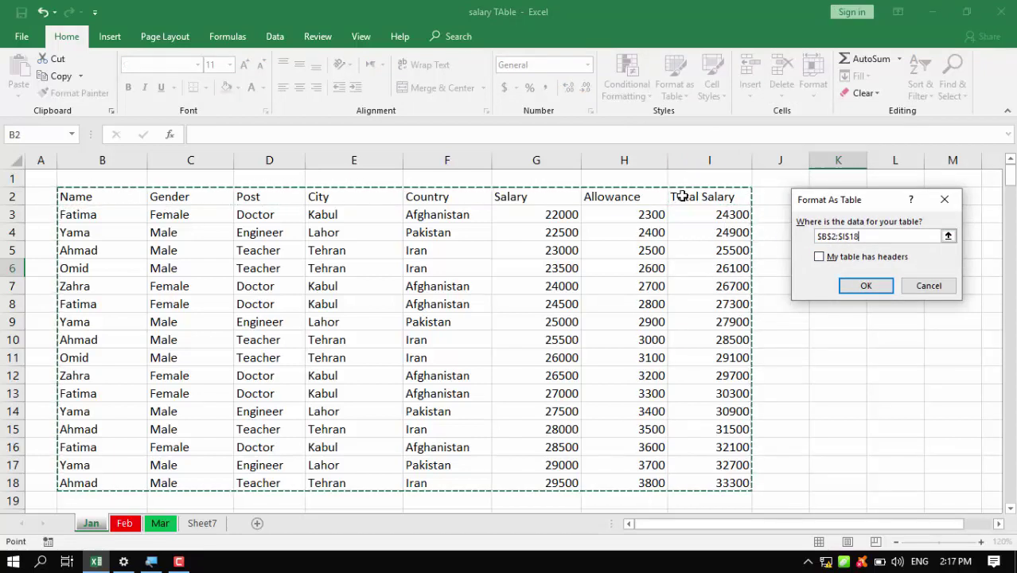
- Mark the data as having headers and create the blue table
{"action": "left_click", "coordinate": [851, 258]}
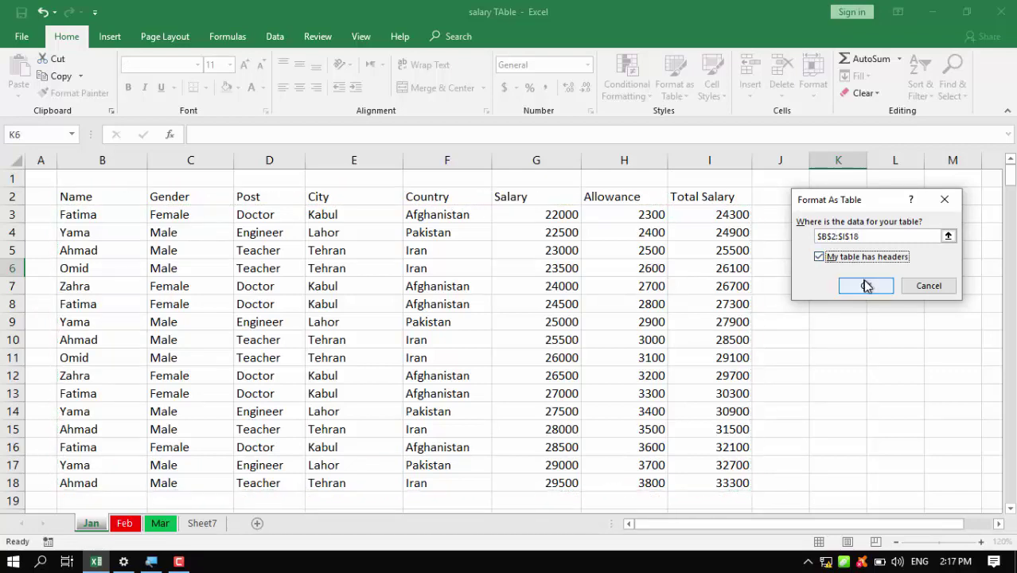
{"action": "left_click", "coordinate": [861, 285]}
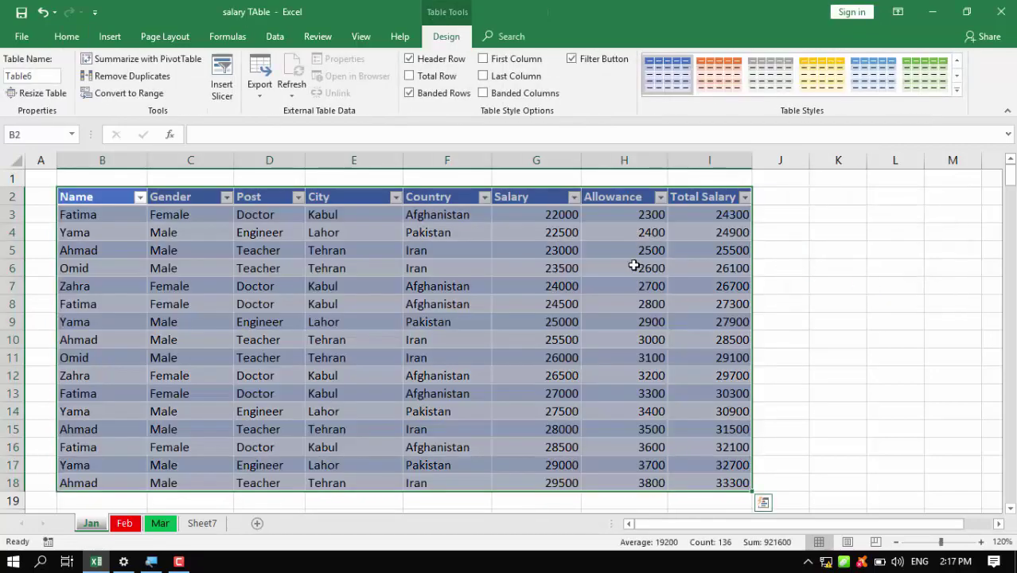
{"action": "left_click", "coordinate": [633, 265]}
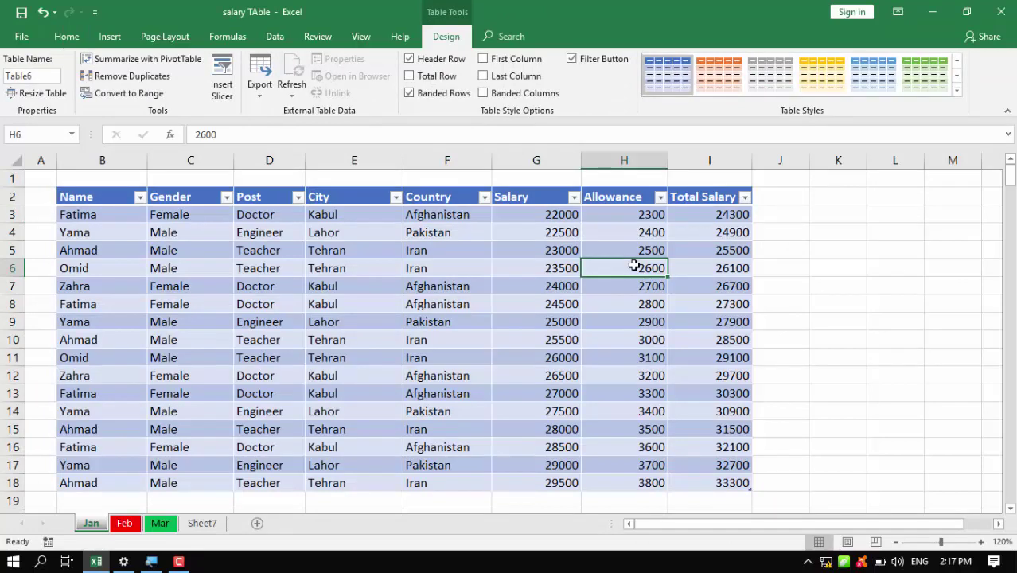
- Compare the selection inside and outside the table, and open the table's design options from a Country cell
{"action": "left_click", "coordinate": [789, 269]}
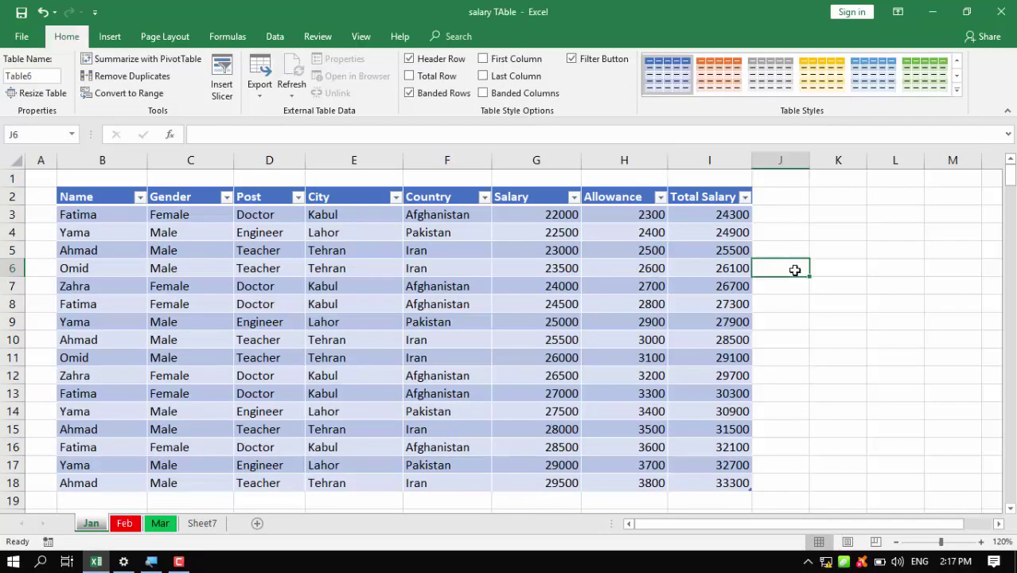
{"action": "left_click", "coordinate": [615, 267]}
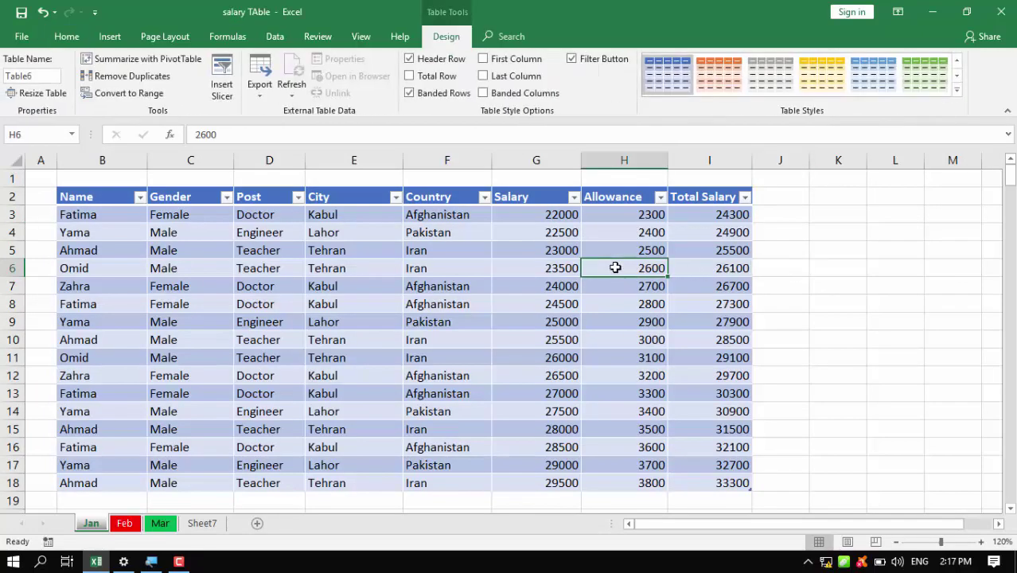
{"action": "left_click", "coordinate": [783, 289]}
{"action": "left_click", "coordinate": [821, 291]}
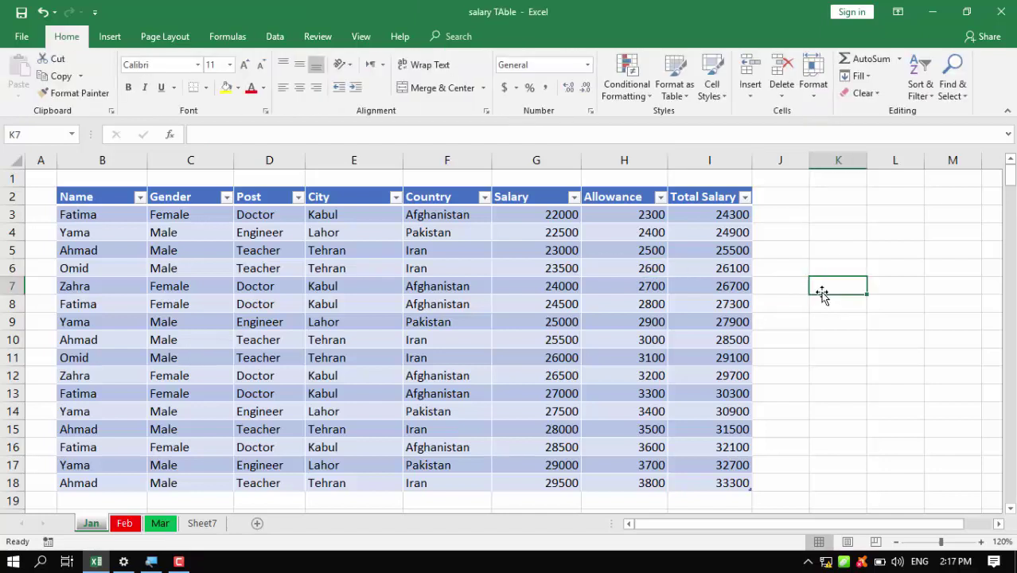
{"action": "left_click", "coordinate": [484, 285]}
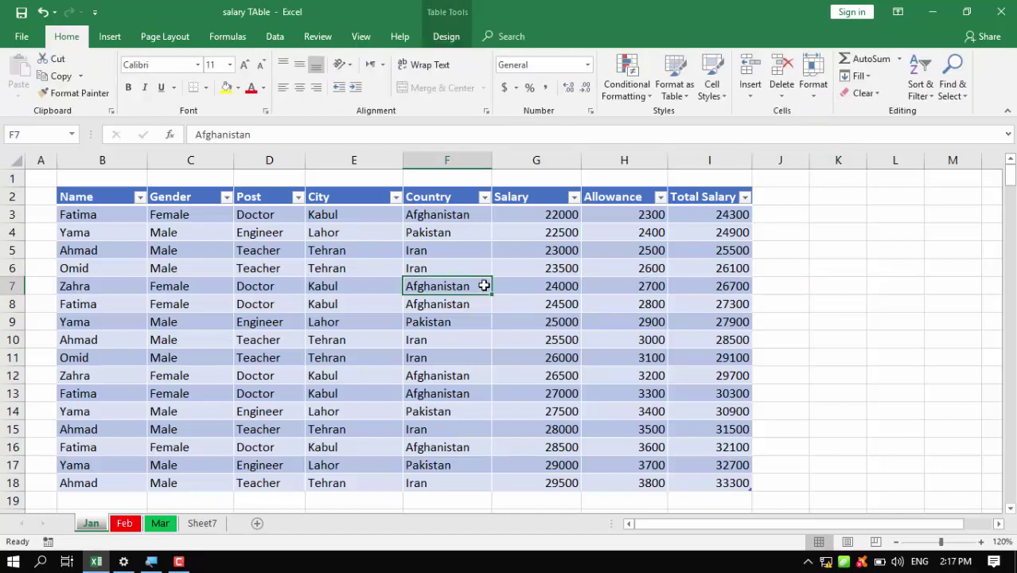
{"action": "left_click", "coordinate": [444, 37]}
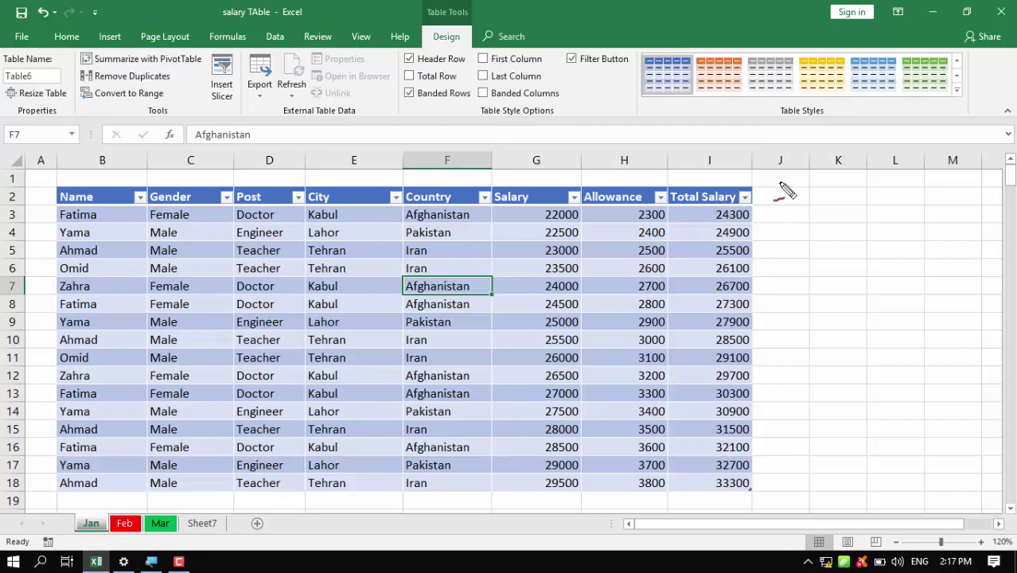
{"action": "left_click_drag", "start_coordinate": [762, 118], "coordinate": [845, 123]}
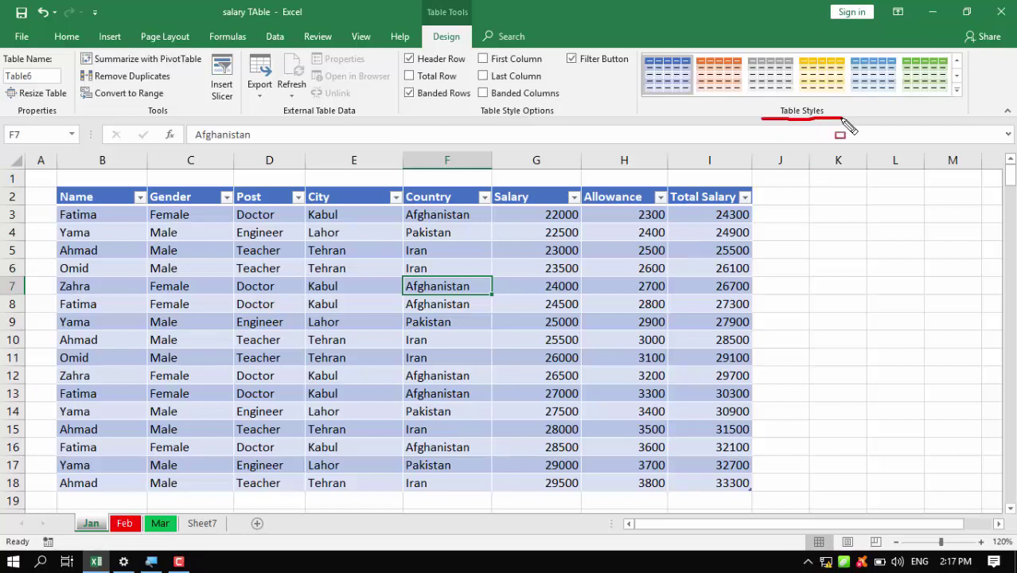
{"action": "mouse_move", "coordinate": [635, 35]}
{"action": "left_mouse_down"}
{"action": "mouse_move", "coordinate": [681, 127]}
{"action": "mouse_move", "coordinate": [993, 133]}
{"action": "mouse_move", "coordinate": [979, 133]}
{"action": "left_mouse_up"}
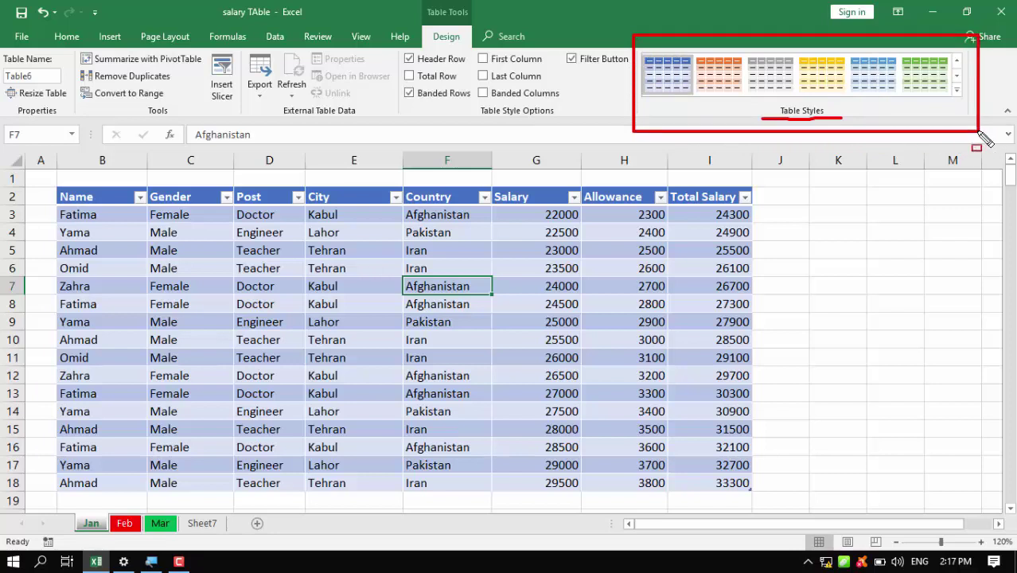
{"action": "key", "text": "Escape"}
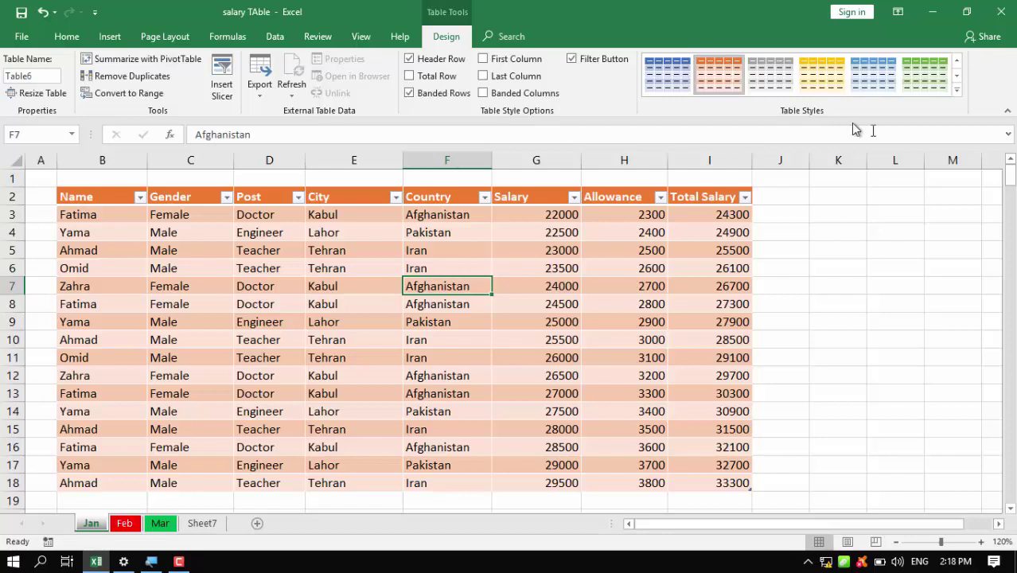
- Try the green table style, and settle on the orange style for the salary table
{"action": "left_click", "coordinate": [915, 83]}
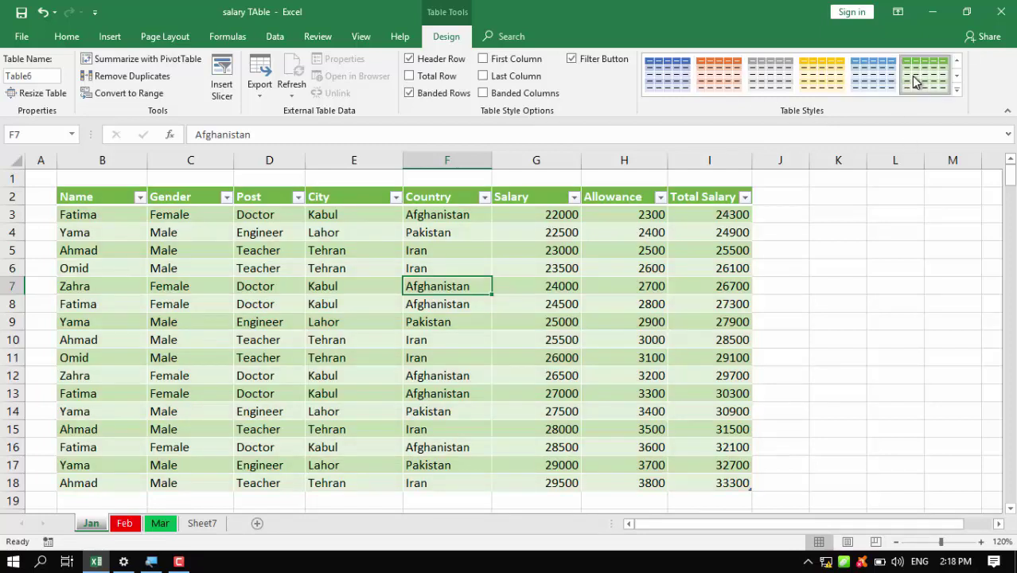
{"action": "left_click", "coordinate": [708, 75]}
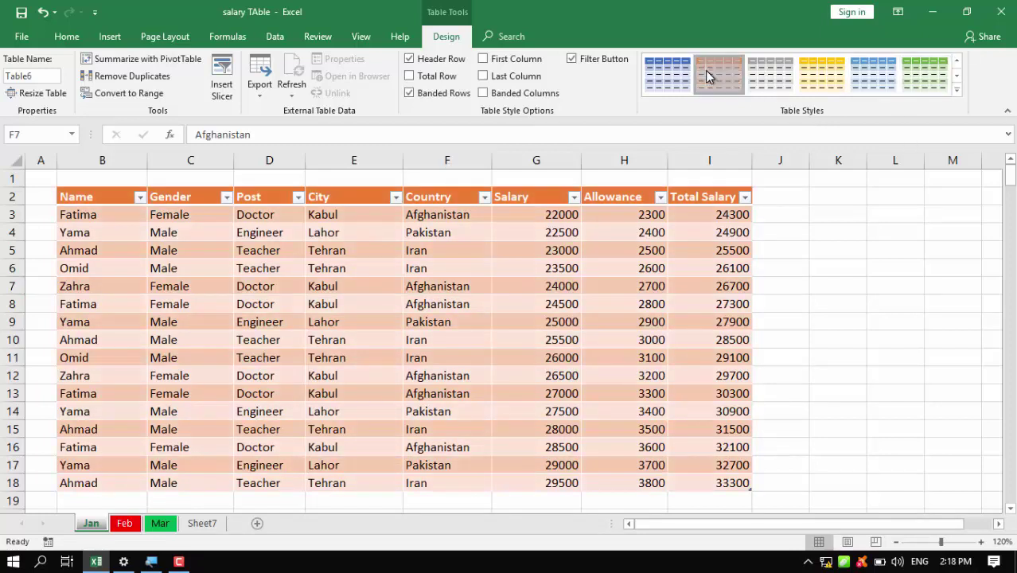
{"action": "left_click", "coordinate": [527, 308]}
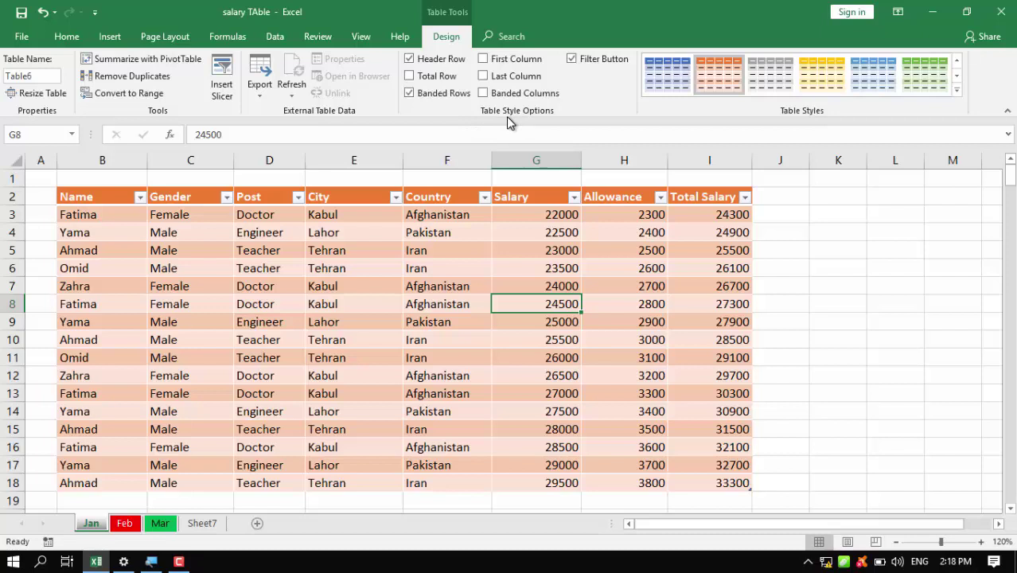
{"action": "left_click", "coordinate": [406, 253]}
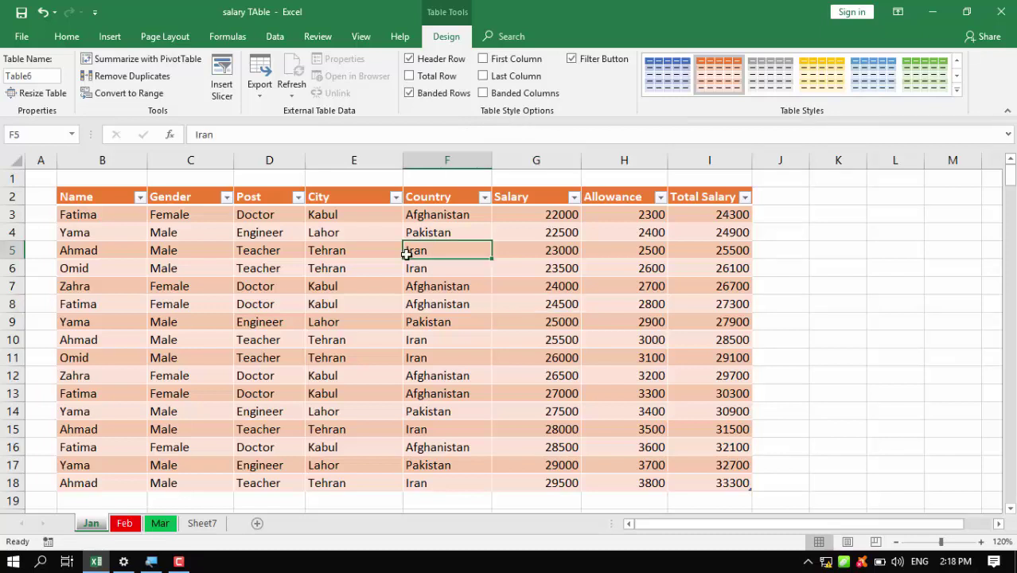
- Turn off the table's header row and banded rows, and turn the header row back on
{"action": "left_click", "coordinate": [441, 59]}
{"action": "left_click", "coordinate": [443, 93]}
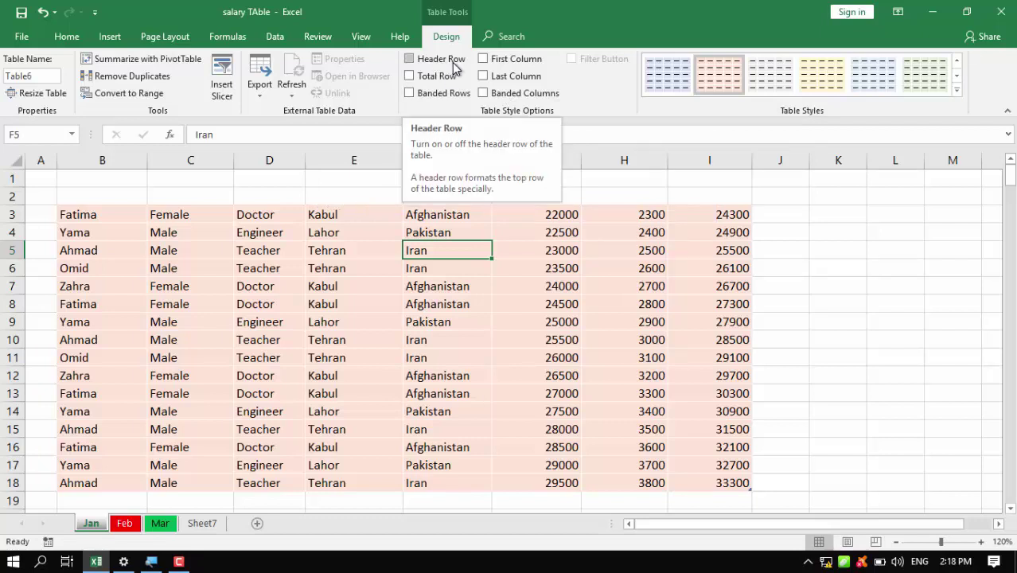
{"action": "left_click", "coordinate": [409, 59]}
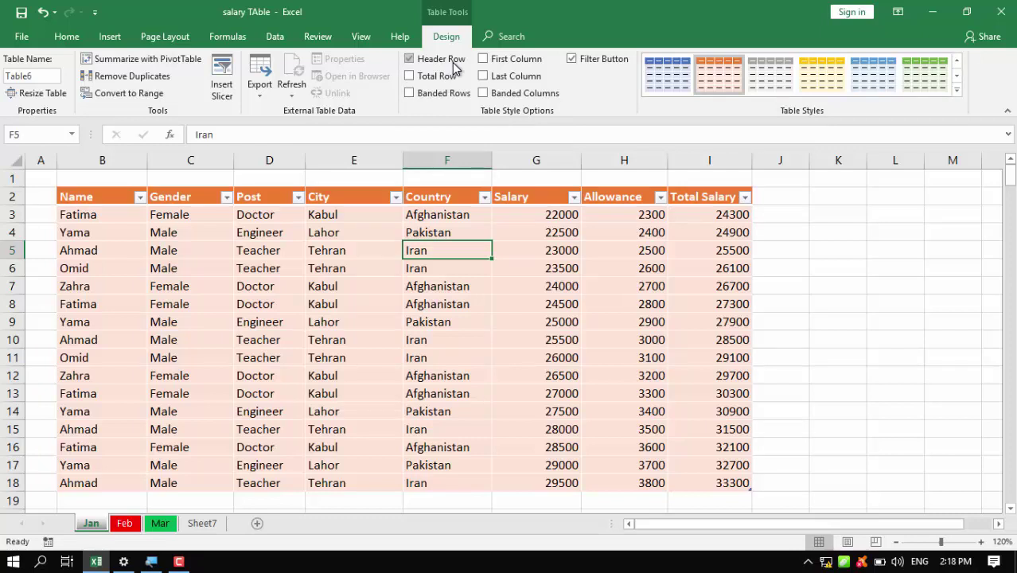
- Try the First Column and Last Column emphasis one after the other, switching each off again
{"action": "left_click", "coordinate": [514, 64]}
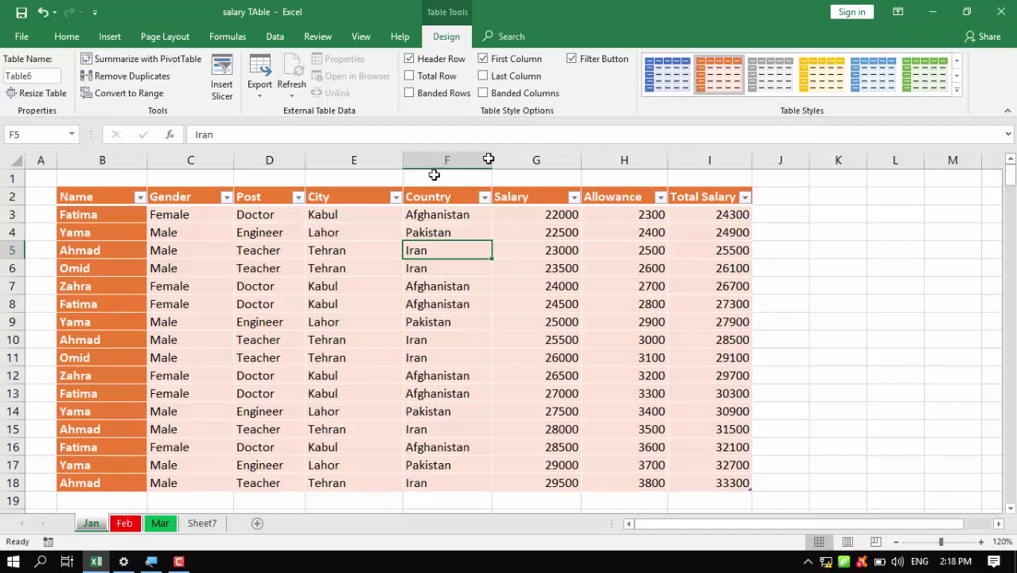
{"action": "left_click", "coordinate": [525, 59]}
{"action": "left_click", "coordinate": [532, 84]}
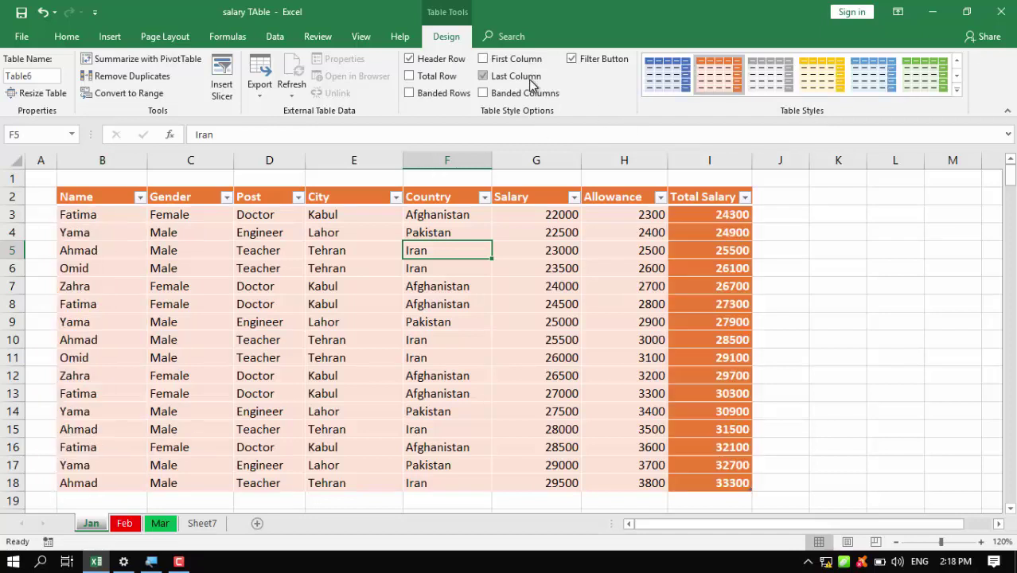
{"action": "left_click", "coordinate": [531, 84]}
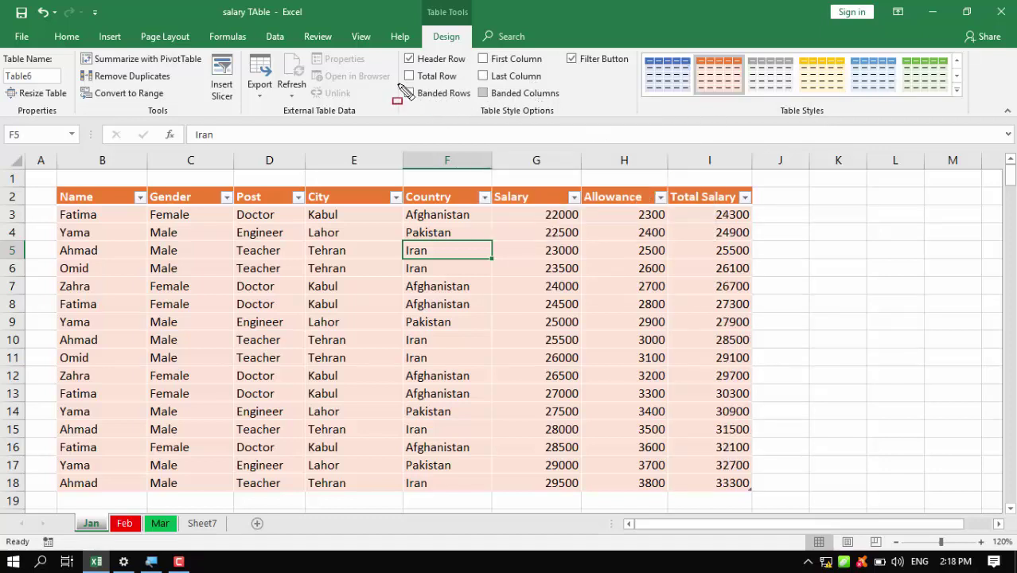
- Try banded columns on the salary table and switch them off again
{"action": "mouse_move", "coordinate": [399, 84]}
{"action": "left_mouse_down"}
{"action": "mouse_move", "coordinate": [417, 103]}
{"action": "mouse_move", "coordinate": [580, 106]}
{"action": "left_mouse_up"}
{"action": "left_click", "coordinate": [524, 247]}
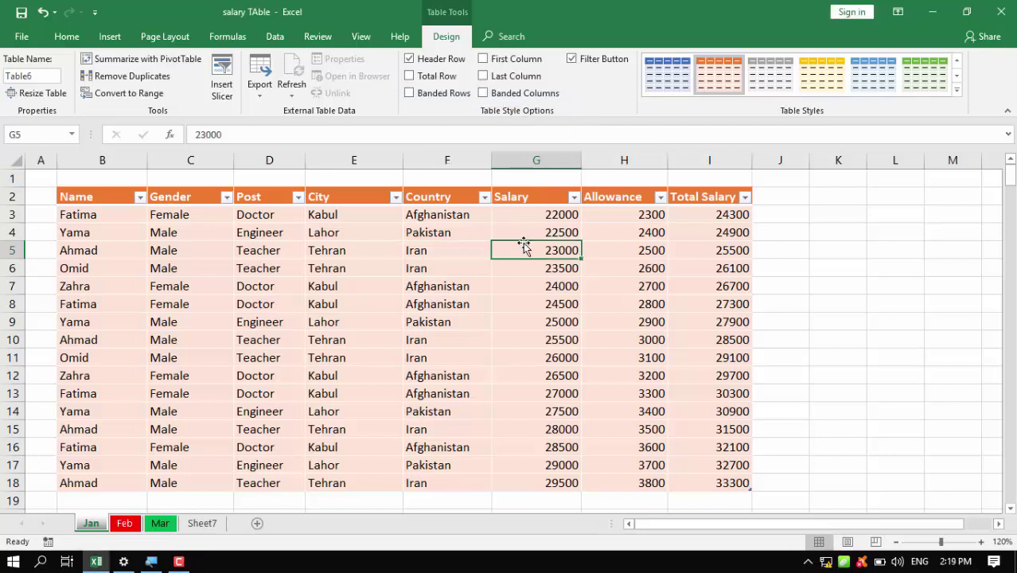
{"action": "left_click", "coordinate": [507, 95]}
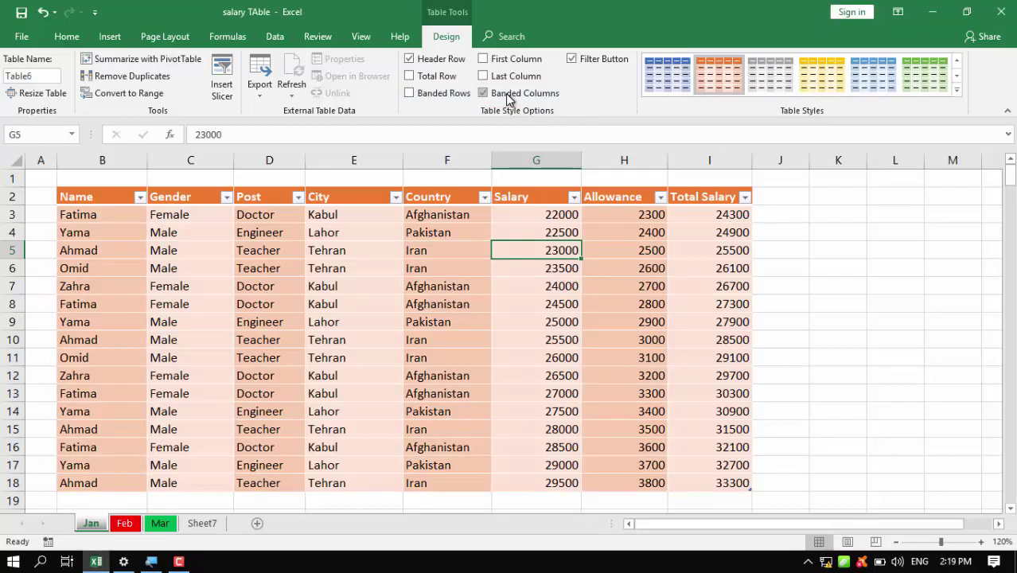
{"action": "left_click", "coordinate": [507, 96]}
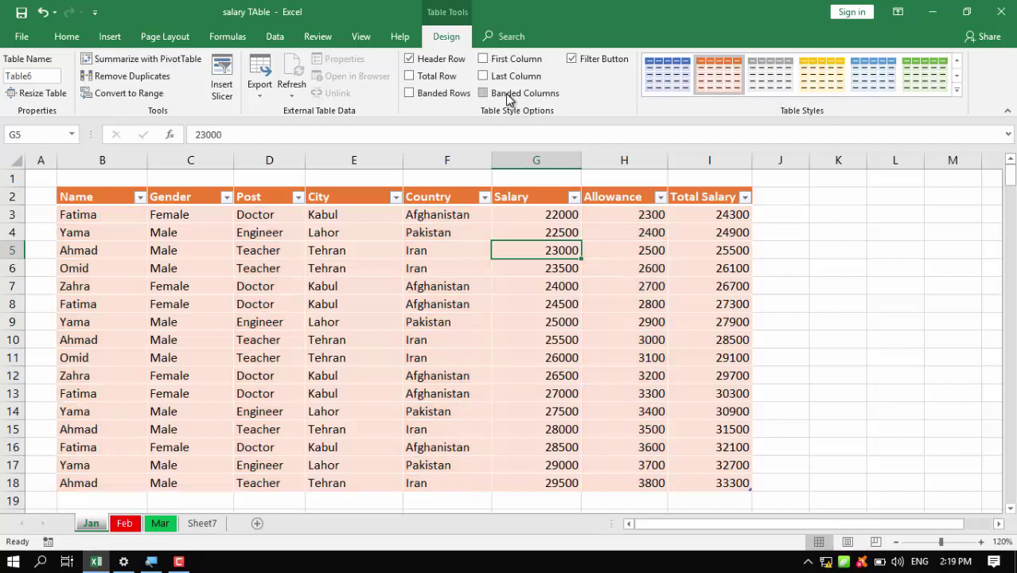
- Compare banded rows with banded columns on the table, leaving only banded rows switched on
{"action": "left_click", "coordinate": [428, 100]}
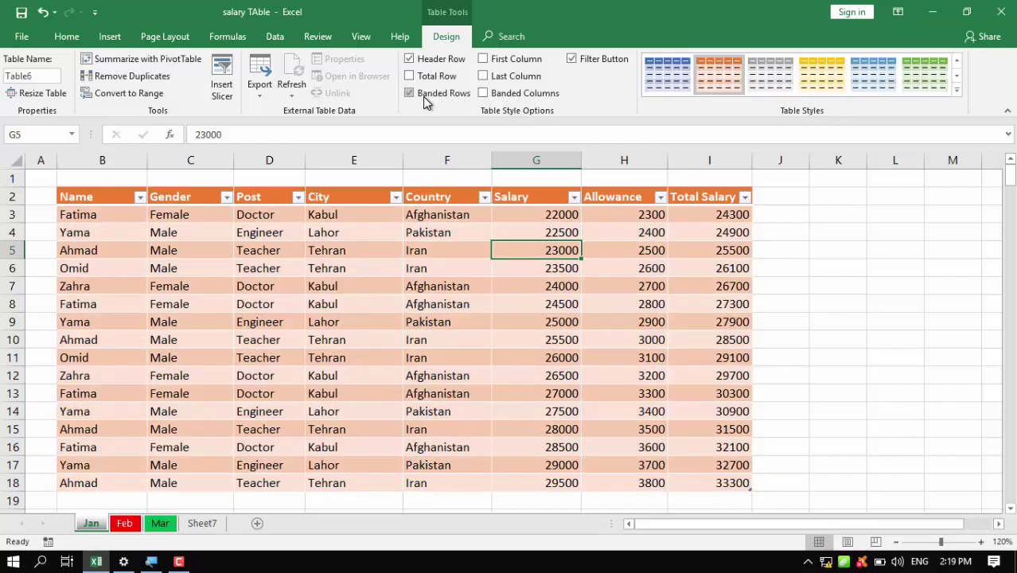
{"action": "left_click", "coordinate": [422, 96]}
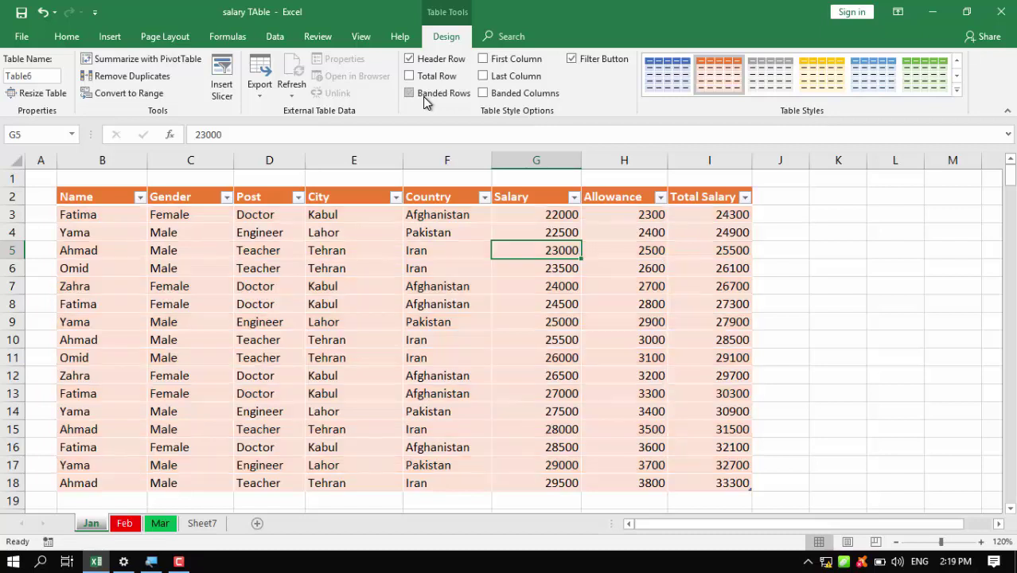
{"action": "left_click", "coordinate": [495, 95]}
{"action": "left_click", "coordinate": [494, 96]}
{"action": "left_click", "coordinate": [450, 96]}
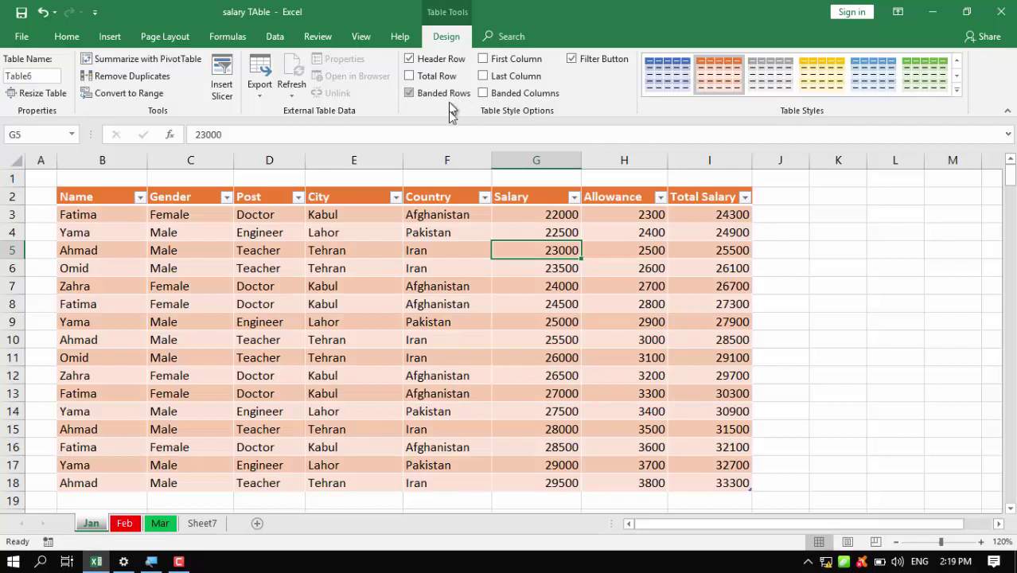
- Select several cells along row 6 of the table, and turn banded rows off and back on
{"action": "left_click", "coordinate": [143, 268]}
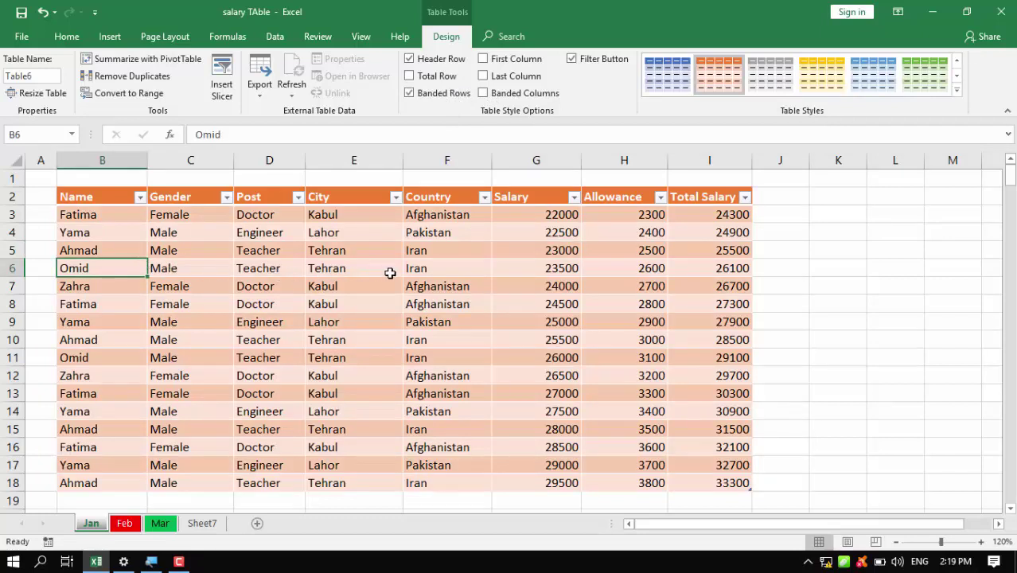
{"action": "left_click", "coordinate": [390, 272]}
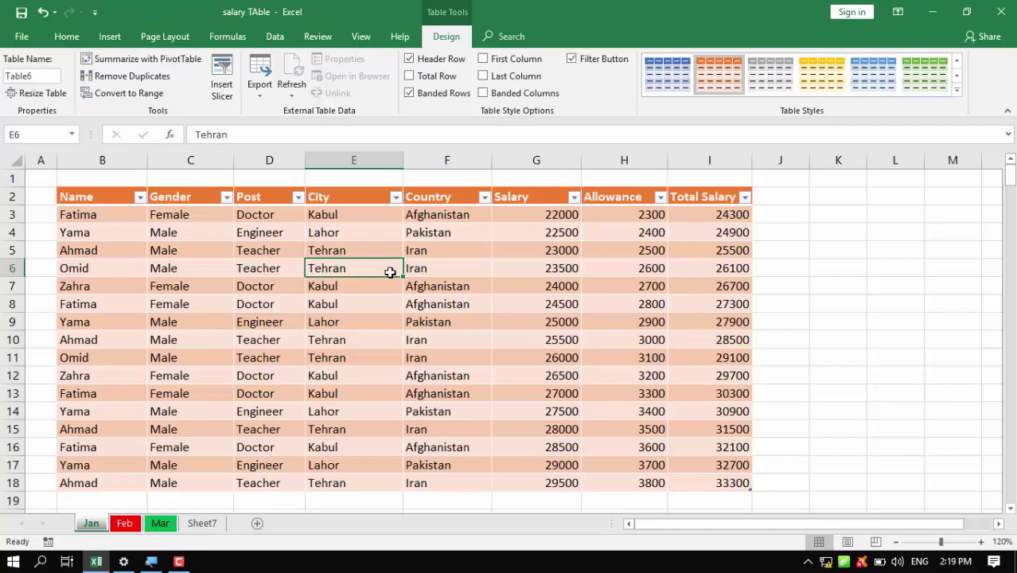
{"action": "left_click", "coordinate": [536, 271]}
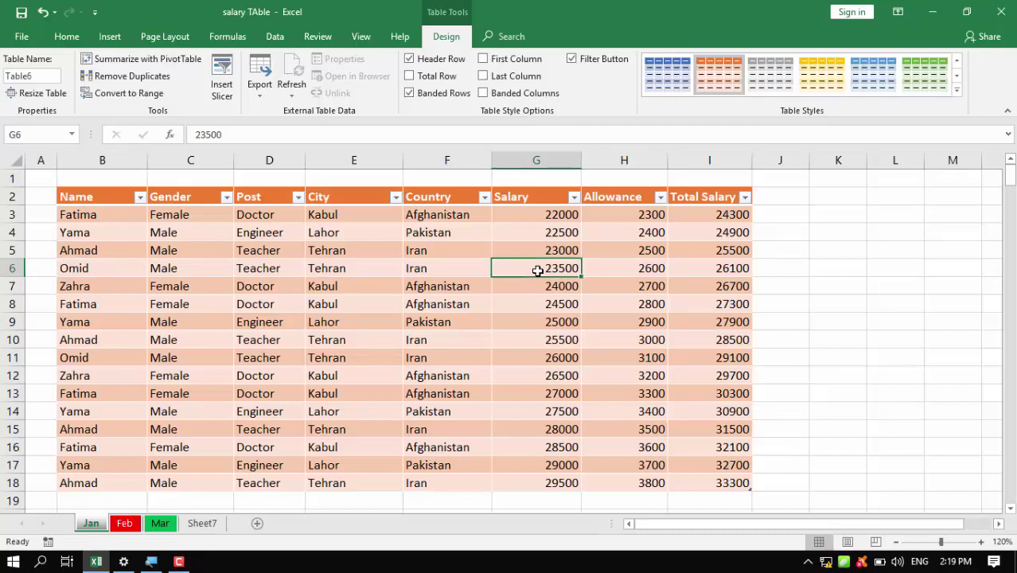
{"action": "left_click", "coordinate": [626, 272]}
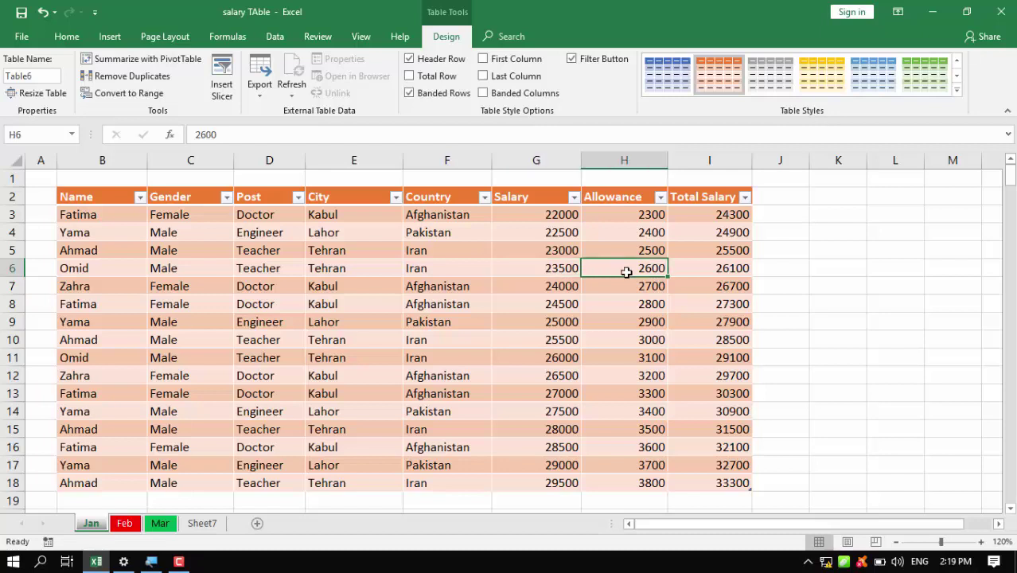
{"action": "left_click", "coordinate": [518, 268]}
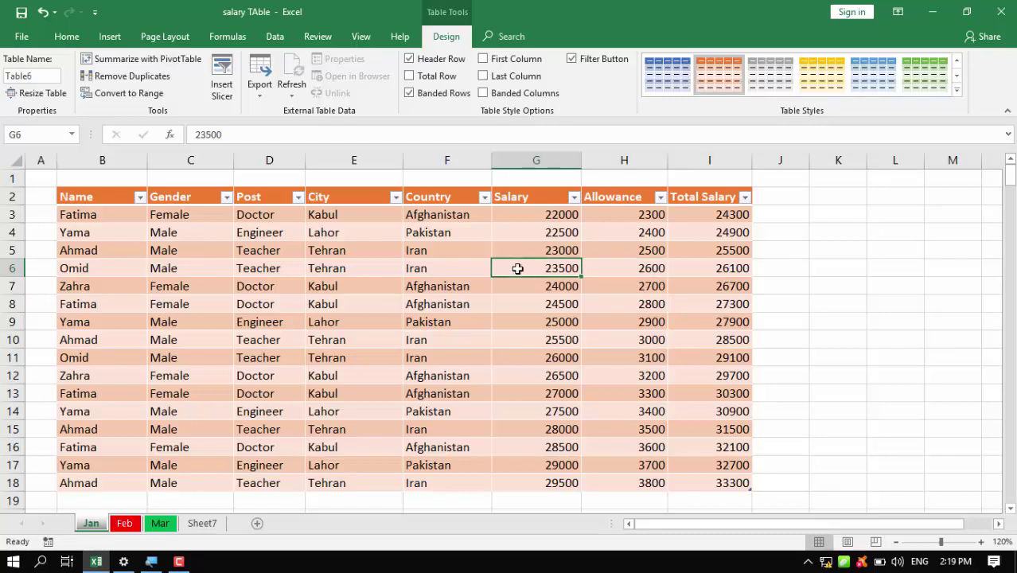
{"action": "left_click", "coordinate": [449, 95]}
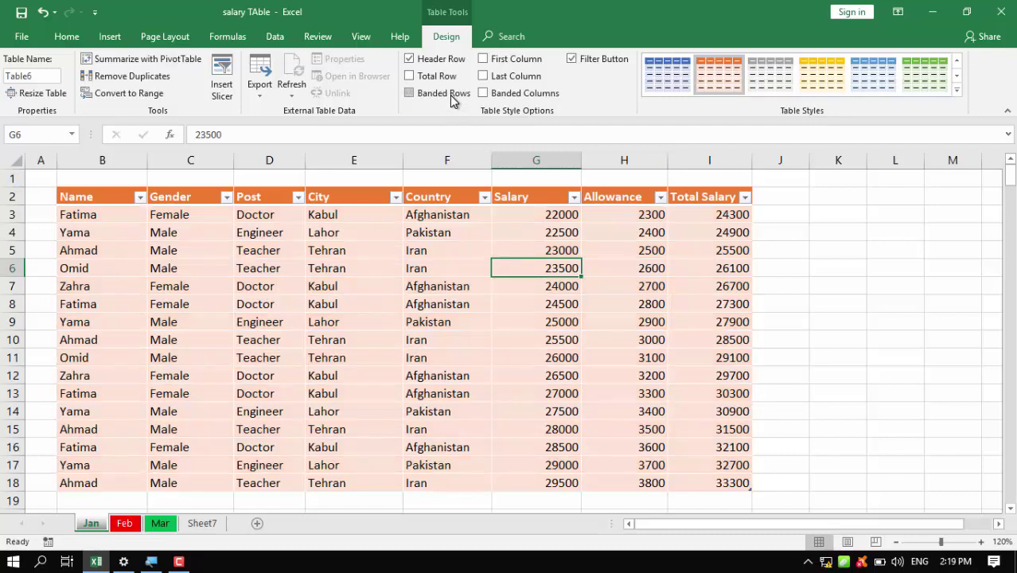
{"action": "left_click", "coordinate": [450, 95]}
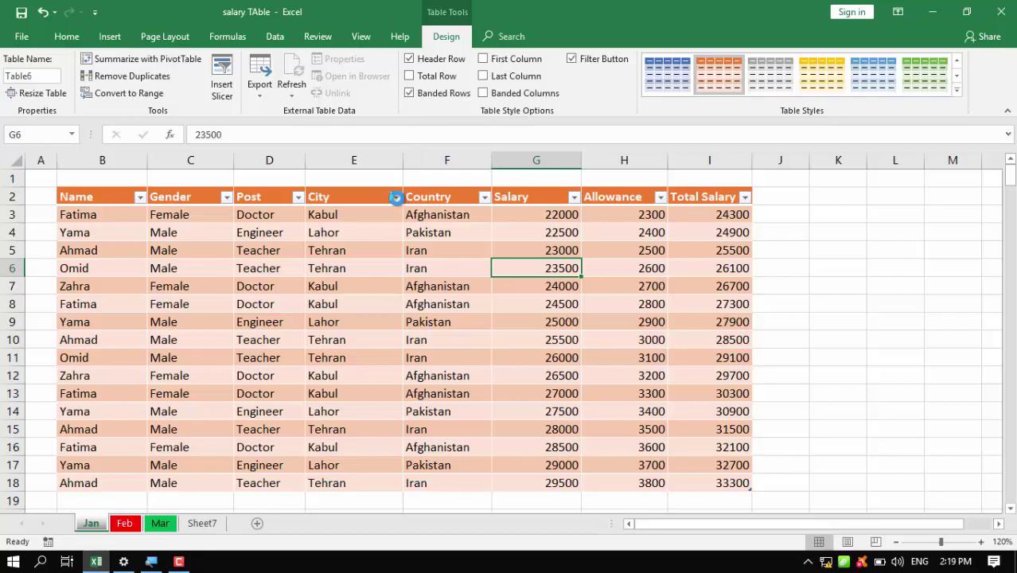
- Check the City column's filter list, and turn off the filter buttons in the table header
{"action": "left_click", "coordinate": [395, 198]}
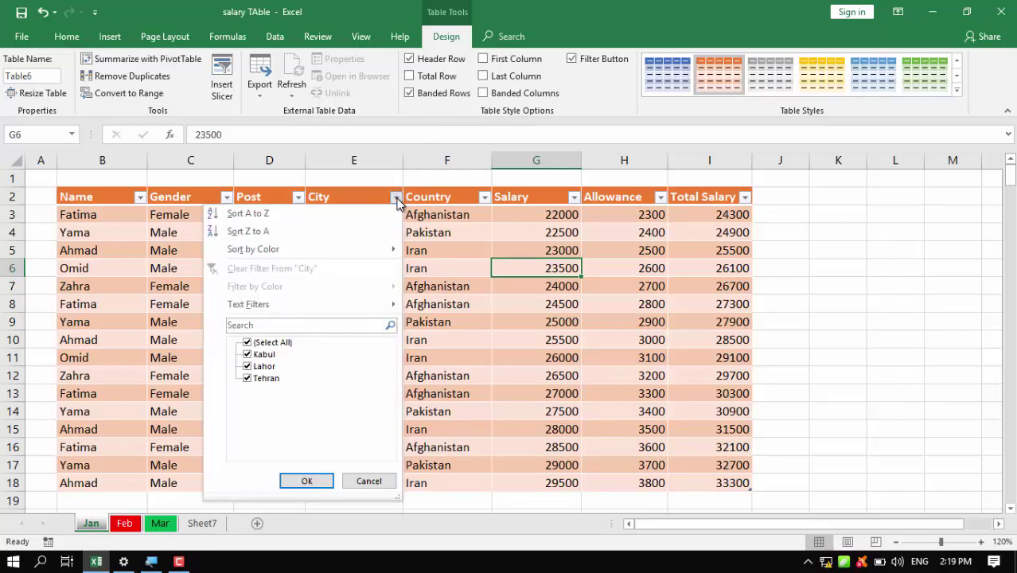
{"action": "left_click", "coordinate": [396, 199]}
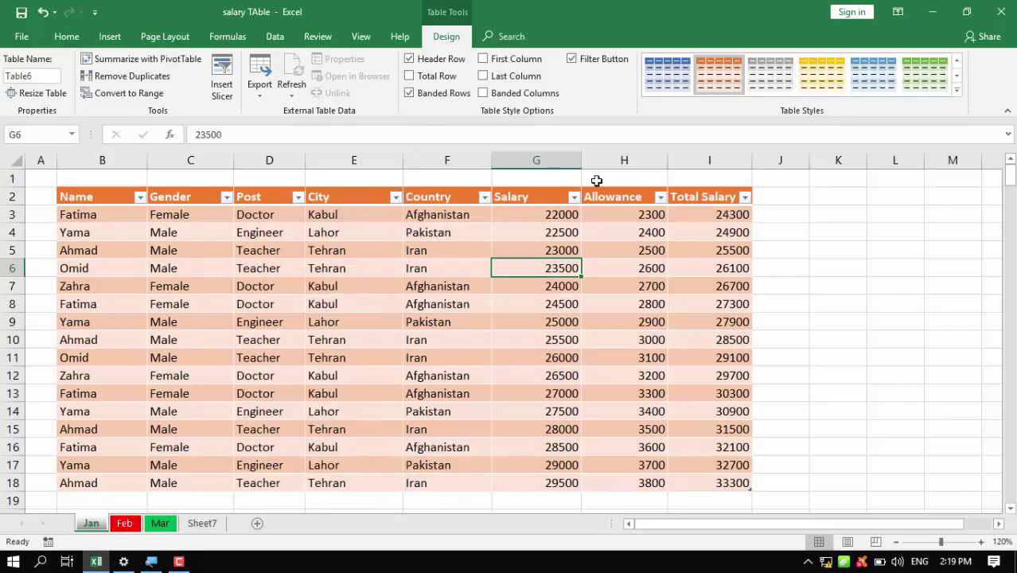
{"action": "left_click", "coordinate": [588, 64]}
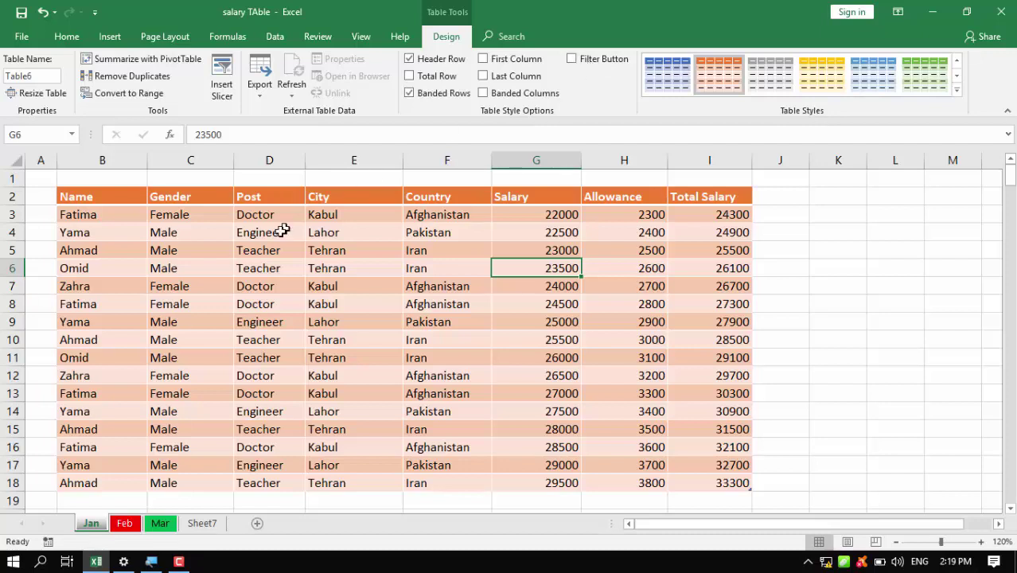
- Rename the table as Salary
{"action": "left_click", "coordinate": [255, 279]}
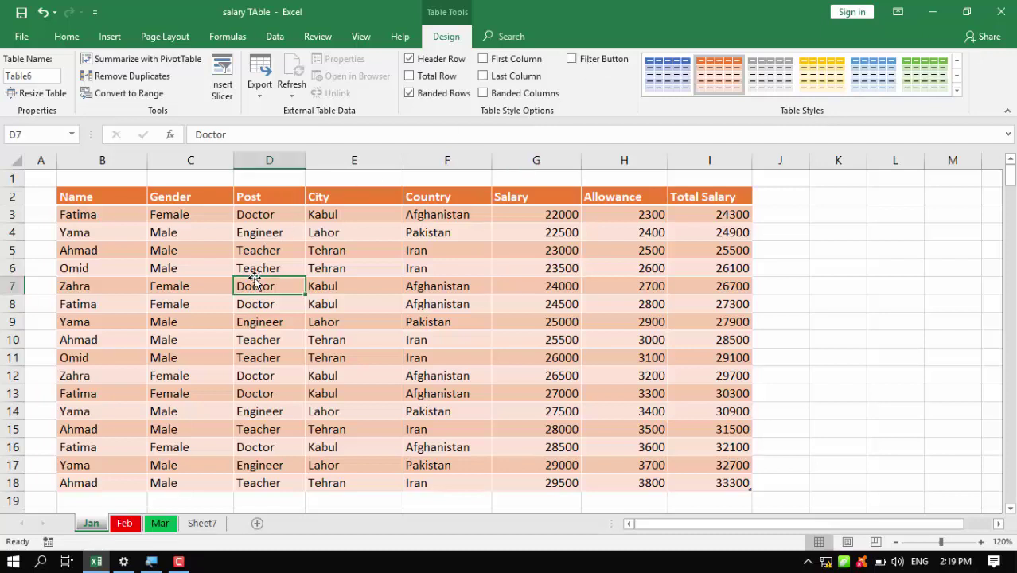
{"action": "double_click", "coordinate": [17, 76]}
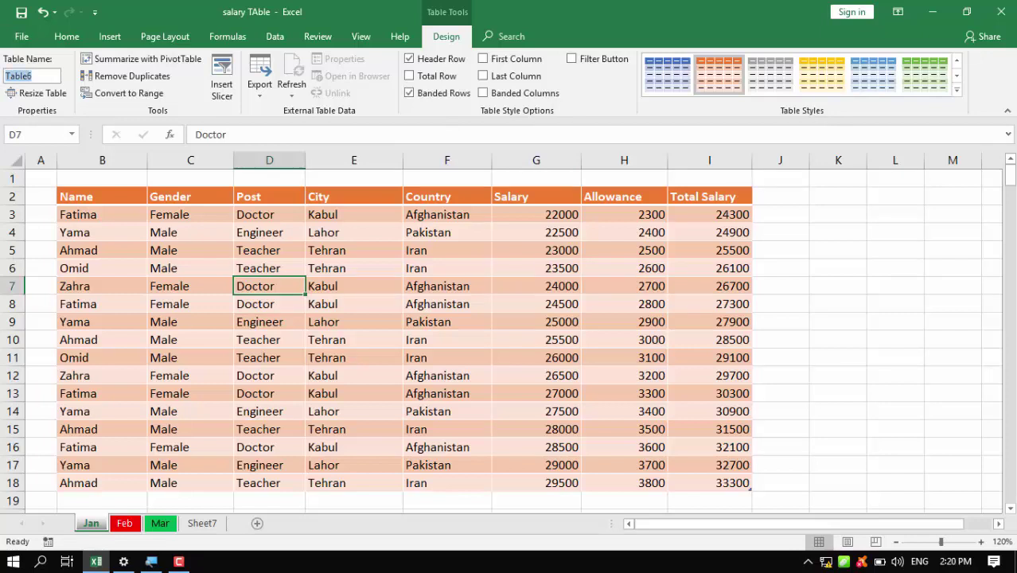
{"action": "type", "text": "Salary"}
{"action": "key", "text": "Return"}
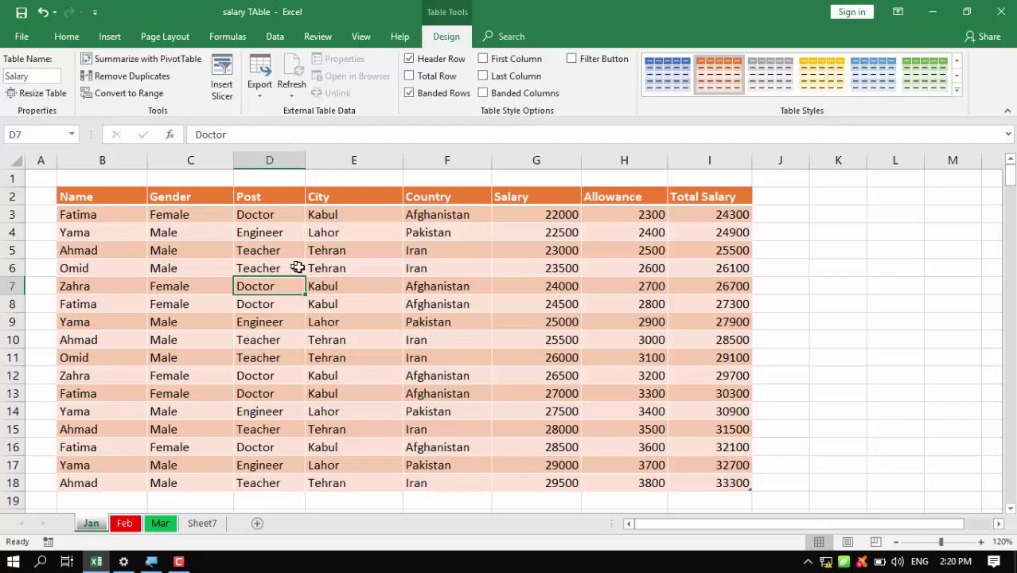
{"action": "left_click", "coordinate": [321, 269]}
{"action": "left_click", "coordinate": [844, 268]}
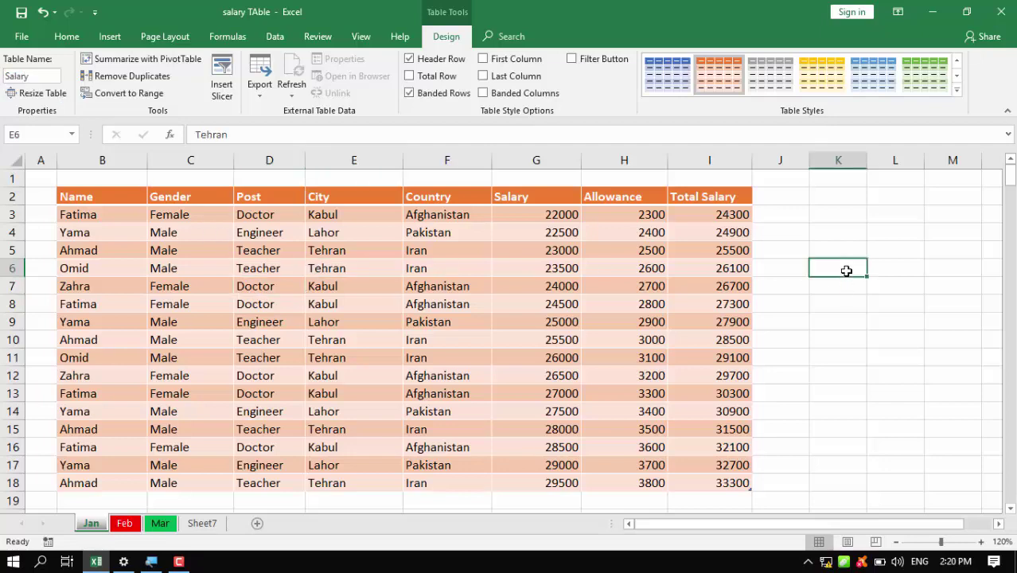
- Try a SUM formula in cell K7 that refers to the Salary table by name, and cancel the entry
{"action": "left_click", "coordinate": [382, 280]}
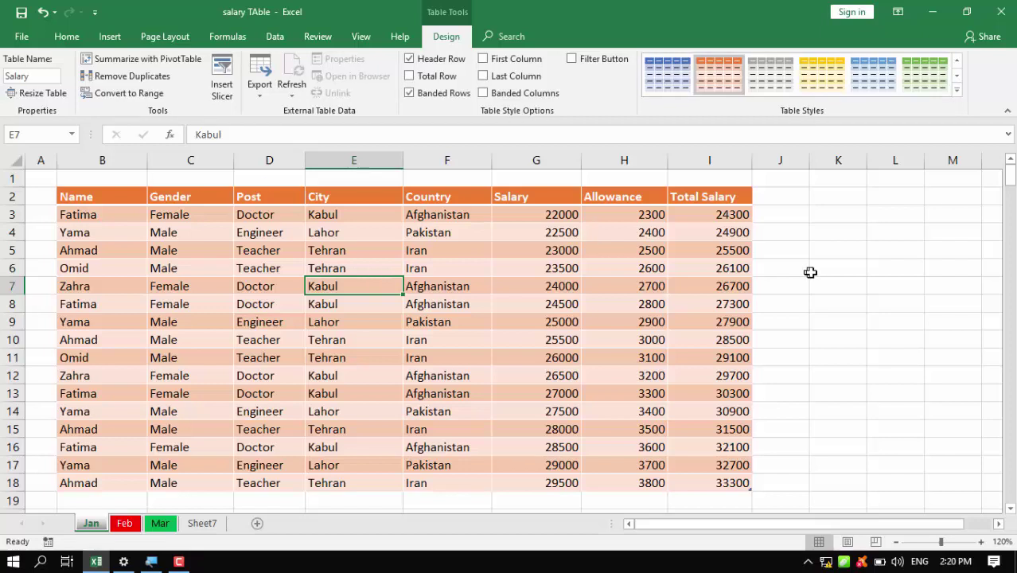
{"action": "left_click", "coordinate": [831, 289]}
{"action": "type", "text": "=sum"}
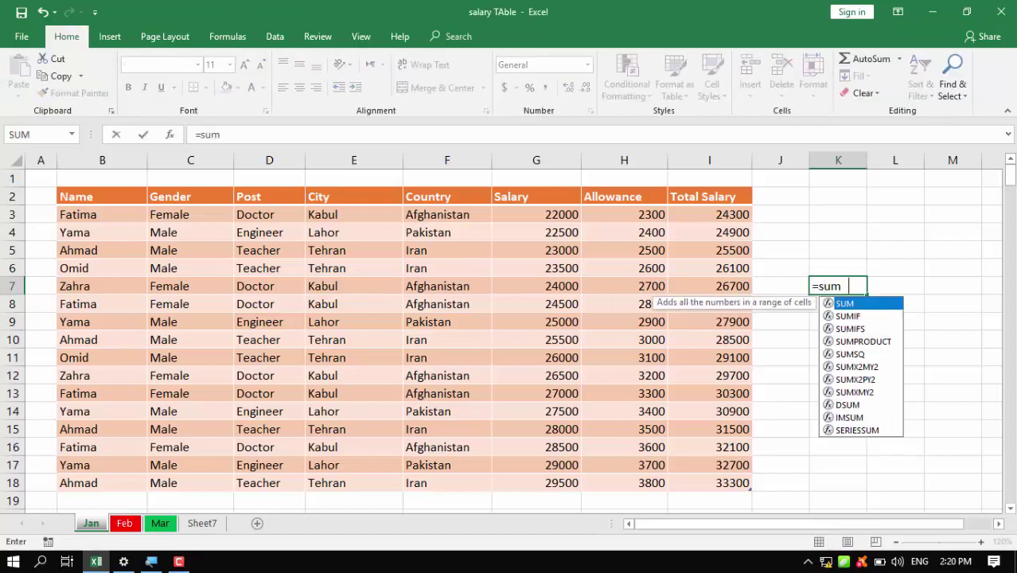
{"action": "key", "text": "Tab"}
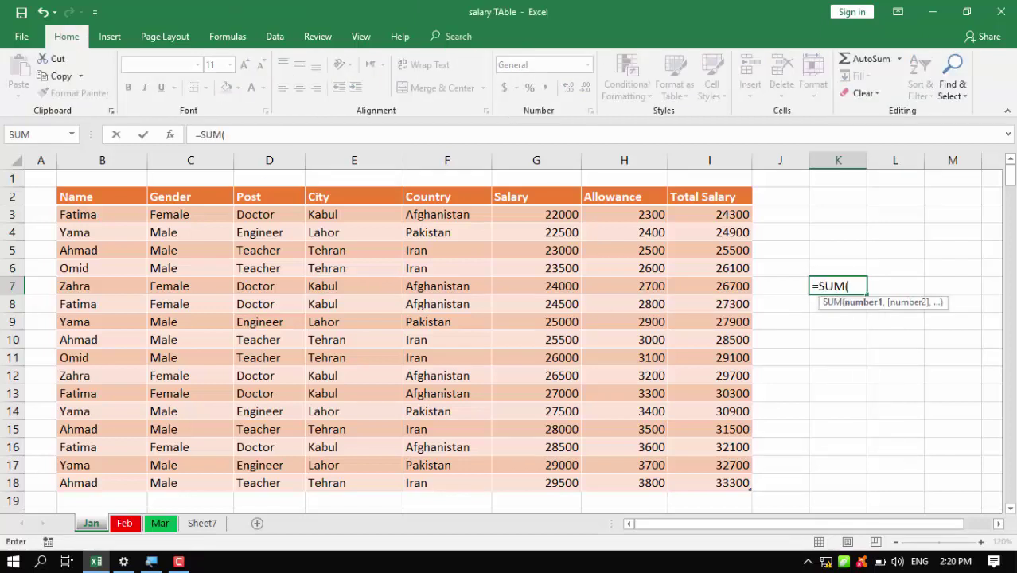
{"action": "type", "text": "sal"}
{"action": "key", "text": "Tab"}
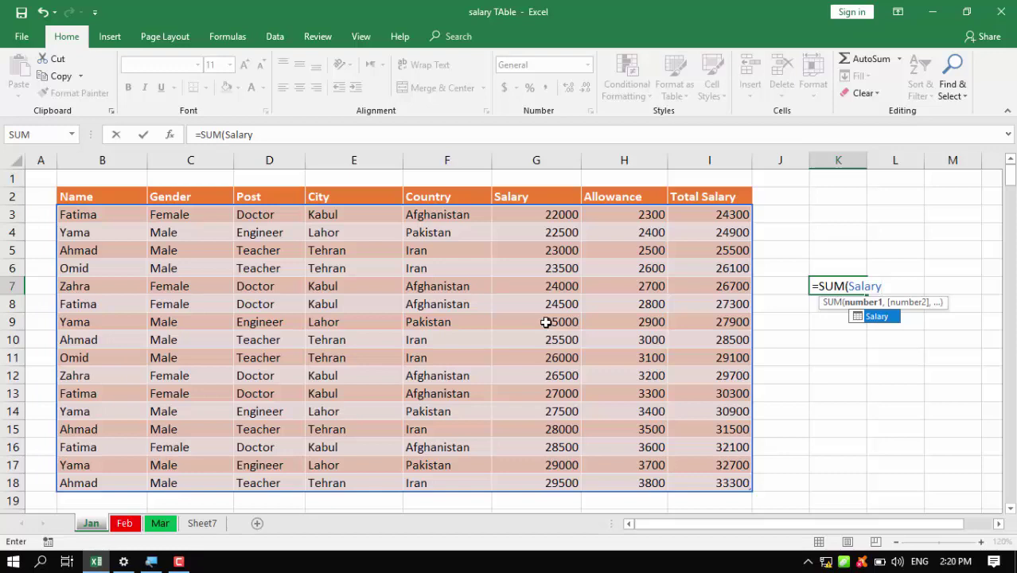
{"action": "key", "text": "Escape"}
{"action": "left_click", "coordinate": [372, 286]}
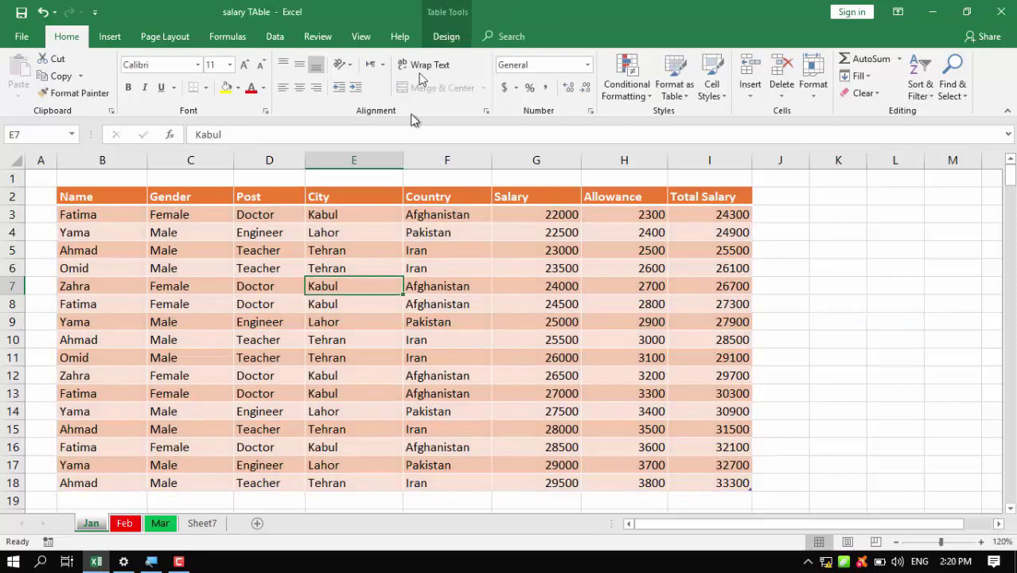
- Examine the table's column headers from Name to Total Salary to judge which columns the table covers
{"action": "left_click", "coordinate": [448, 36]}
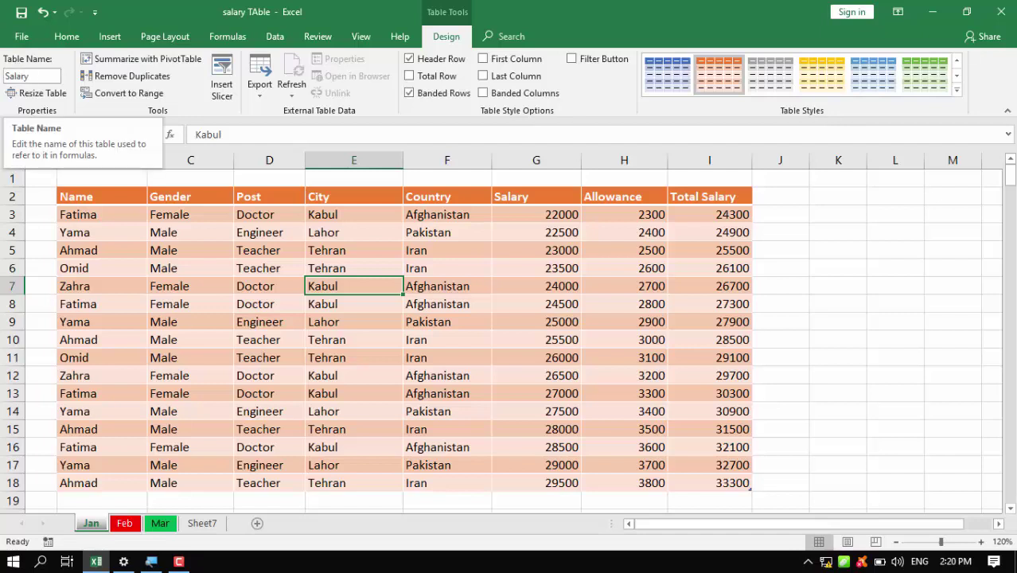
{"action": "left_click", "coordinate": [164, 265]}
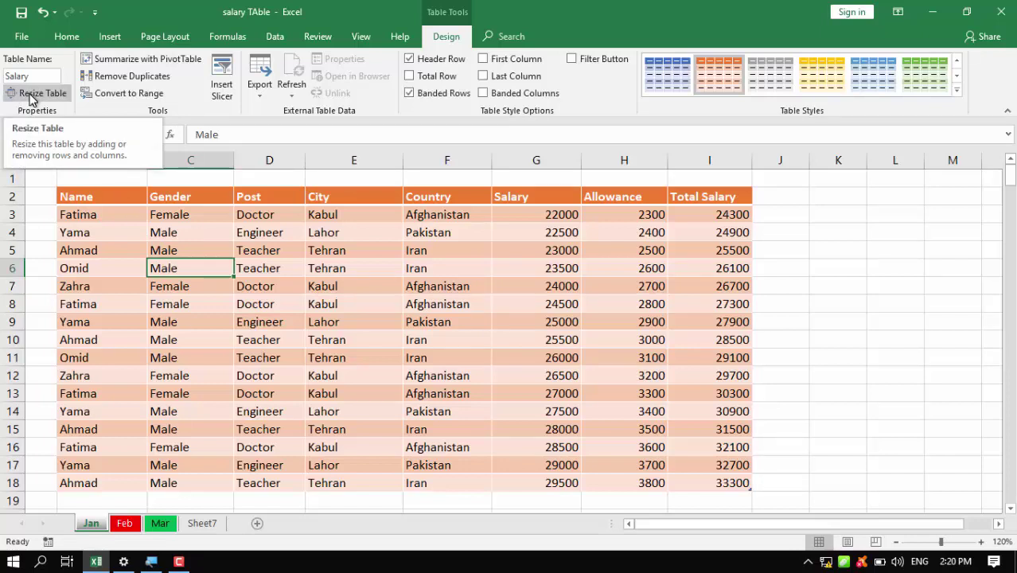
{"action": "left_click", "coordinate": [102, 200]}
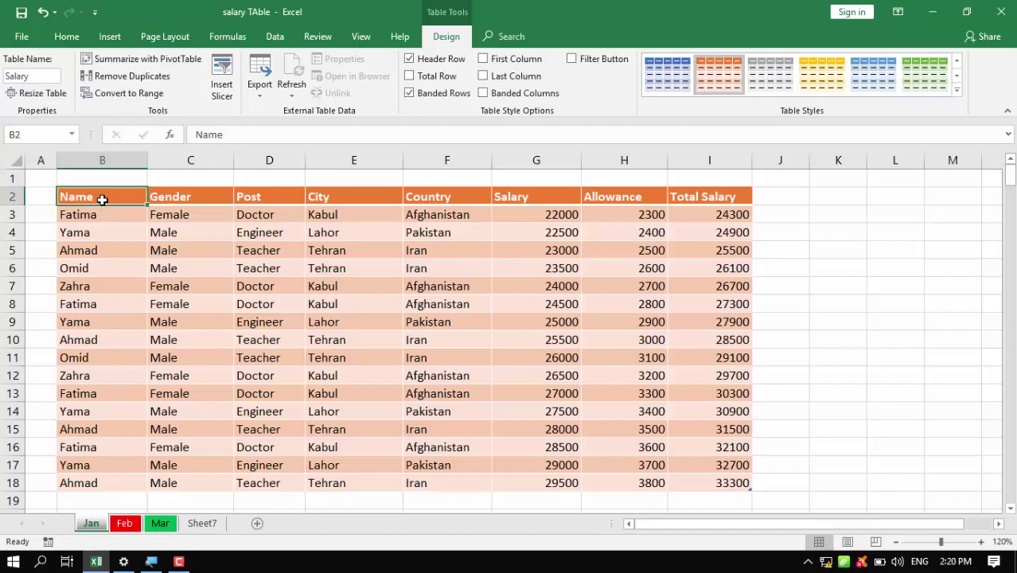
{"action": "left_click", "coordinate": [545, 194]}
{"action": "left_click", "coordinate": [545, 196]}
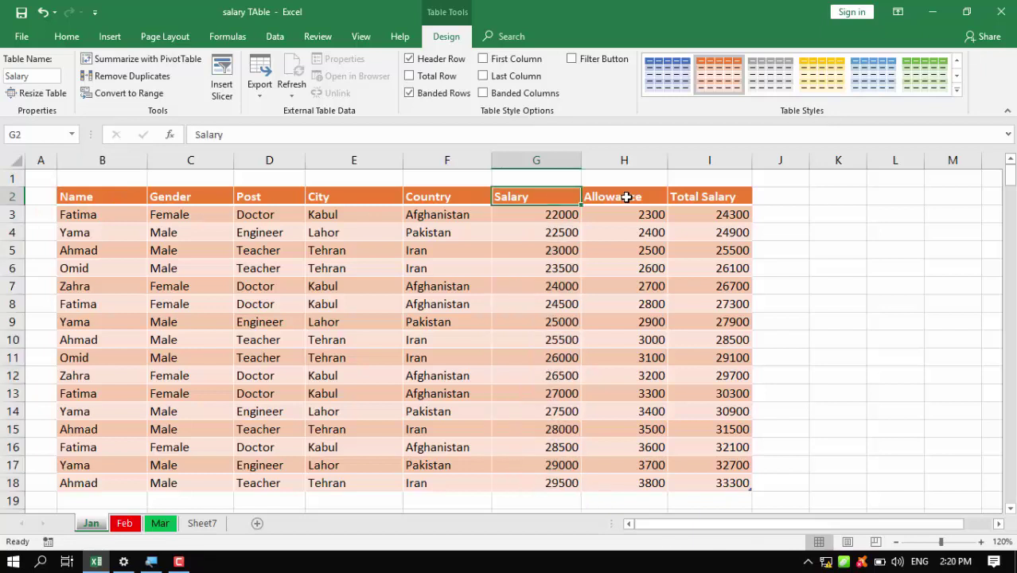
{"action": "left_click_drag", "start_coordinate": [628, 197], "coordinate": [693, 199]}
{"action": "left_click", "coordinate": [691, 243]}
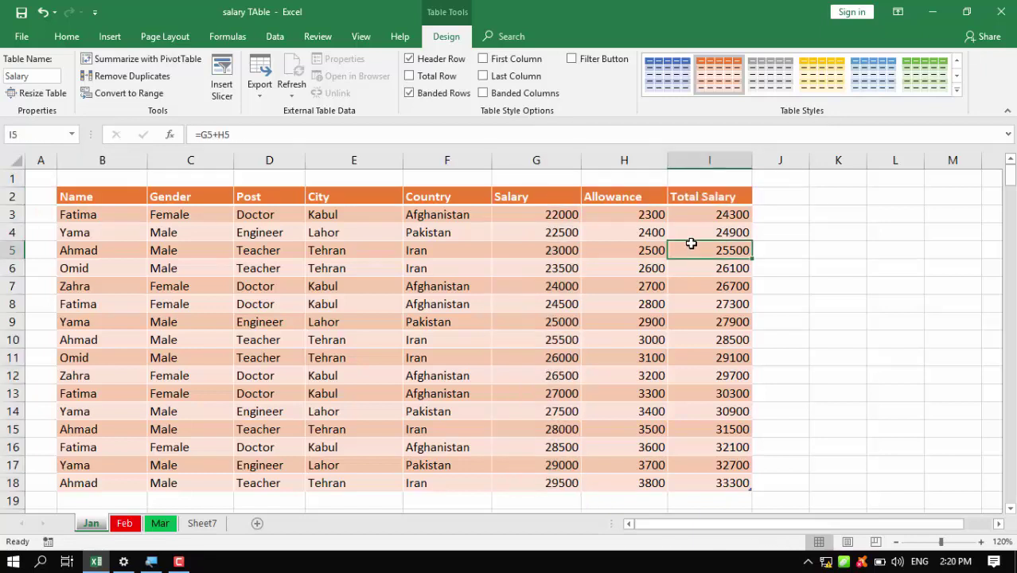
{"action": "left_click", "coordinate": [386, 251]}
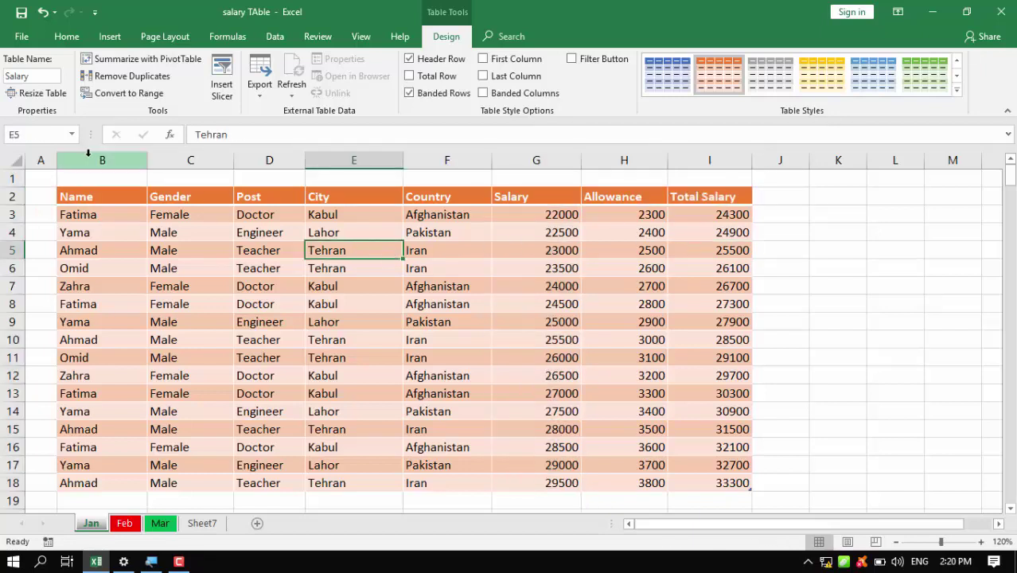
- Resize the table to B2:G18 and check the excluded Allowance and Total Salary columns
{"action": "left_click", "coordinate": [37, 98]}
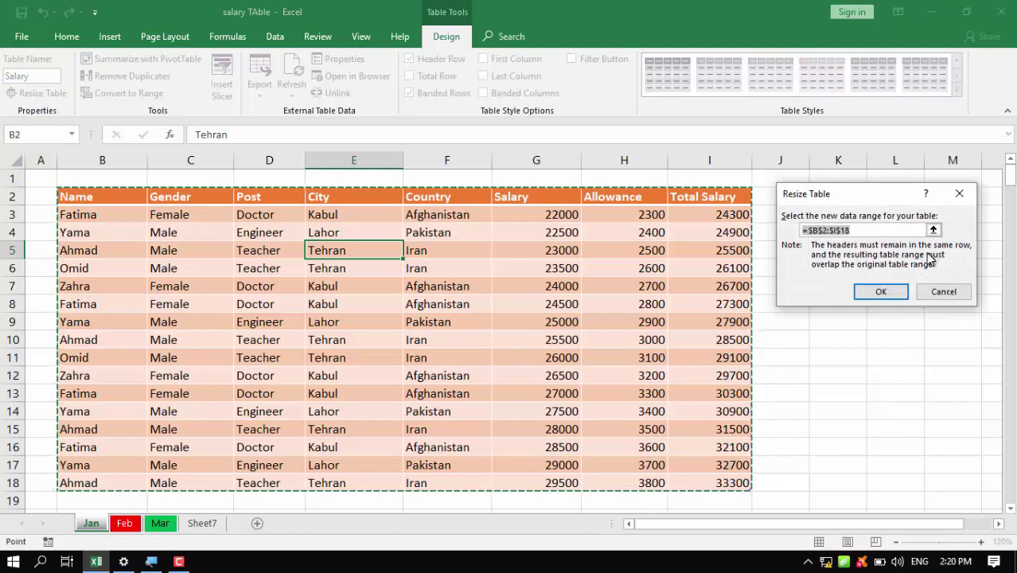
{"action": "left_click", "coordinate": [850, 229]}
{"action": "left_click_drag", "start_coordinate": [850, 230], "coordinate": [768, 223]}
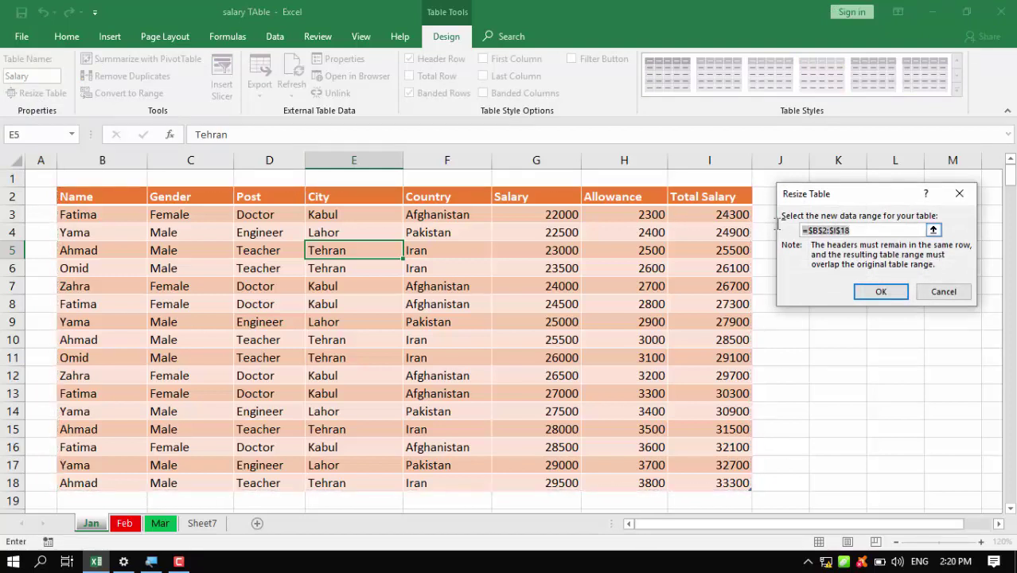
{"action": "key", "text": "BackSpace"}
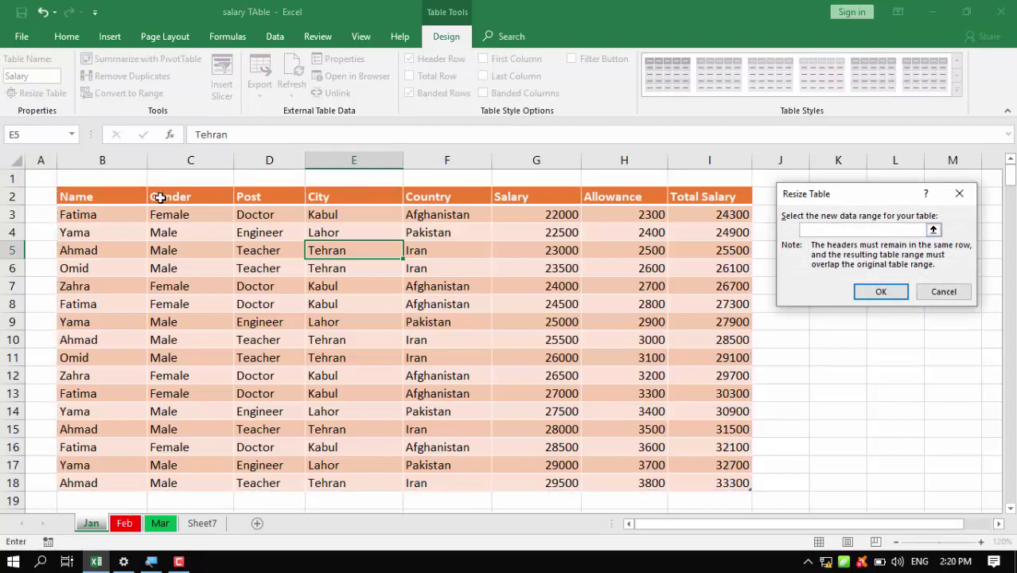
{"action": "left_click_drag", "start_coordinate": [120, 197], "coordinate": [549, 483]}
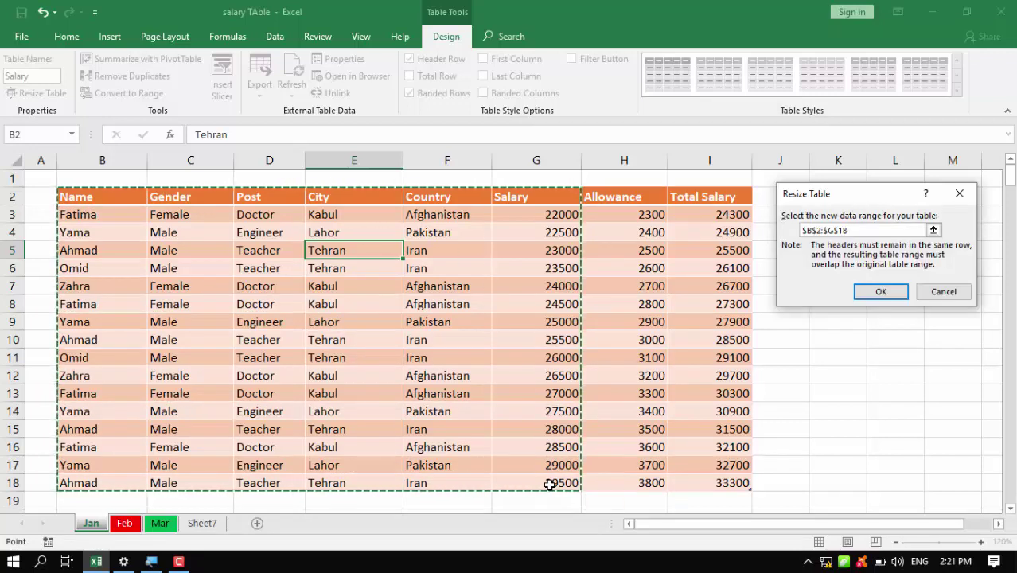
{"action": "left_click", "coordinate": [881, 291]}
{"action": "left_click", "coordinate": [858, 290]}
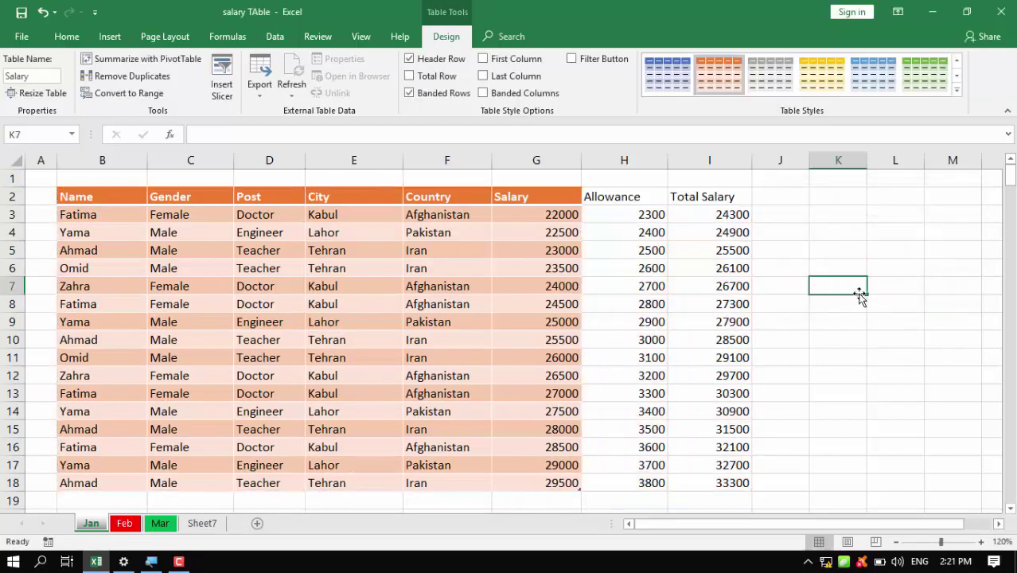
{"action": "left_click_drag", "start_coordinate": [621, 191], "coordinate": [627, 321]}
{"action": "left_click_drag", "start_coordinate": [709, 197], "coordinate": [713, 375]}
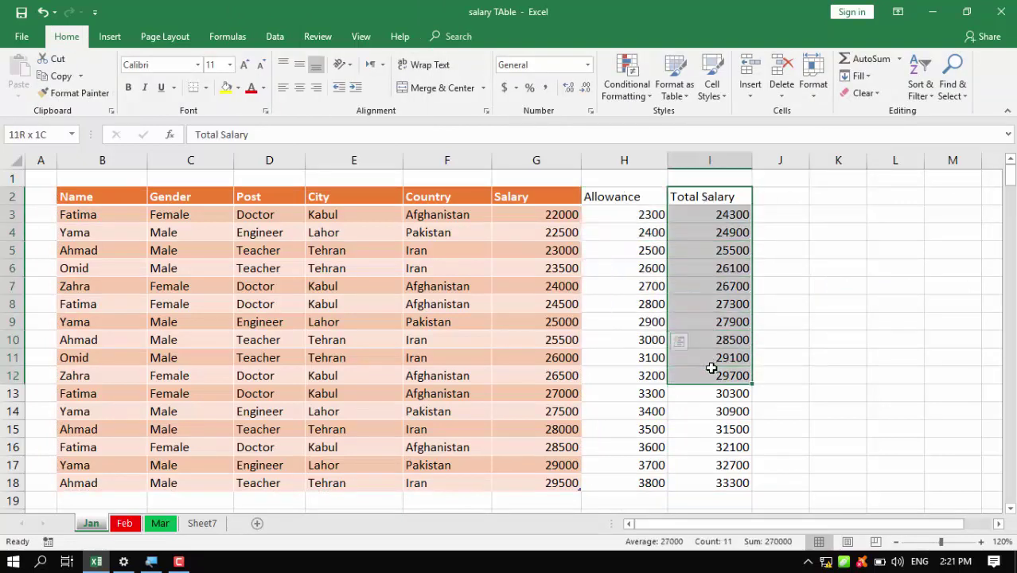
{"action": "left_click", "coordinate": [629, 270]}
- Resize the table to B2:I18 so that it includes the Allowance and Total Salary columns
{"action": "left_click", "coordinate": [412, 286]}
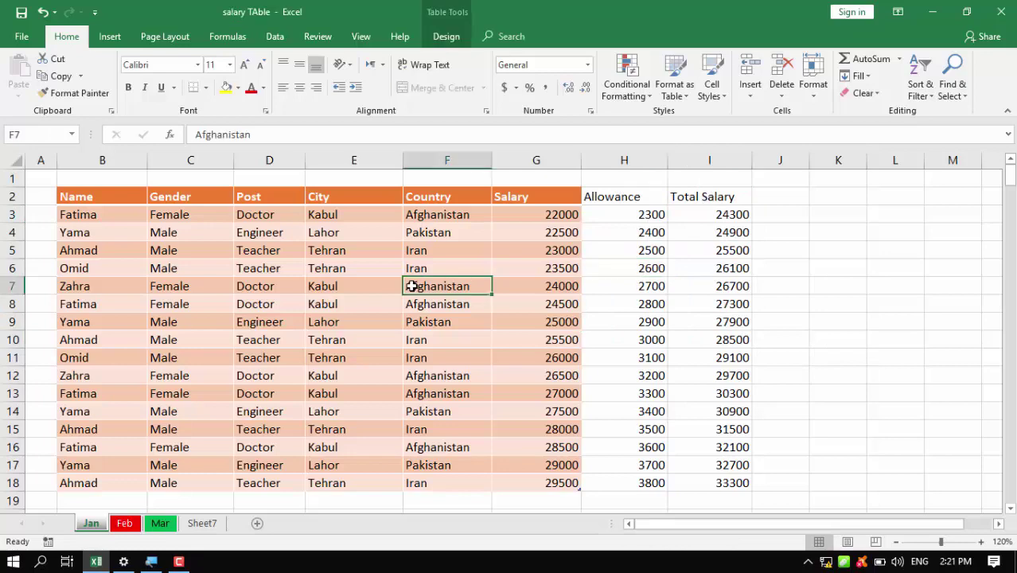
{"action": "left_click", "coordinate": [446, 36]}
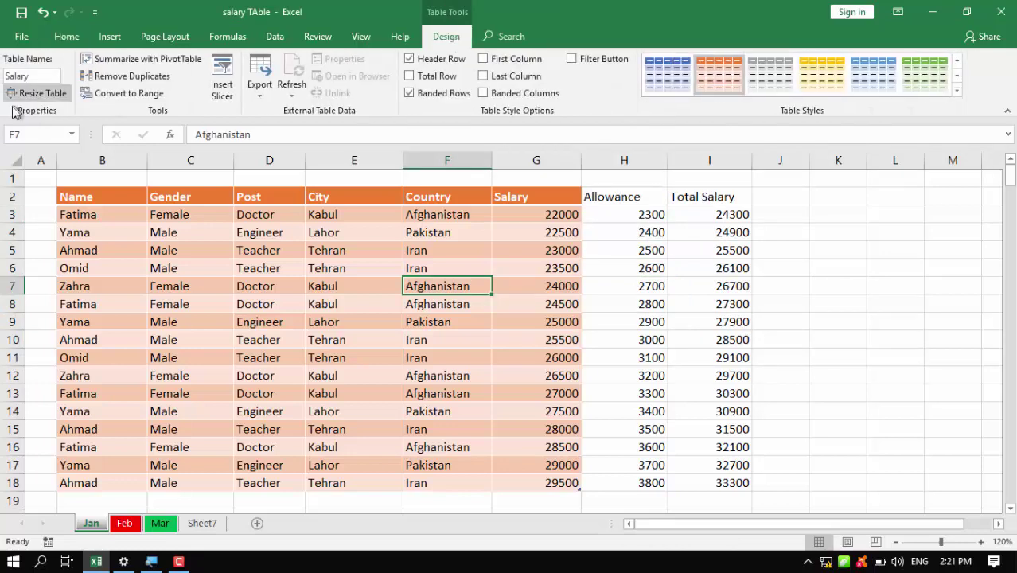
{"action": "left_click", "coordinate": [40, 94]}
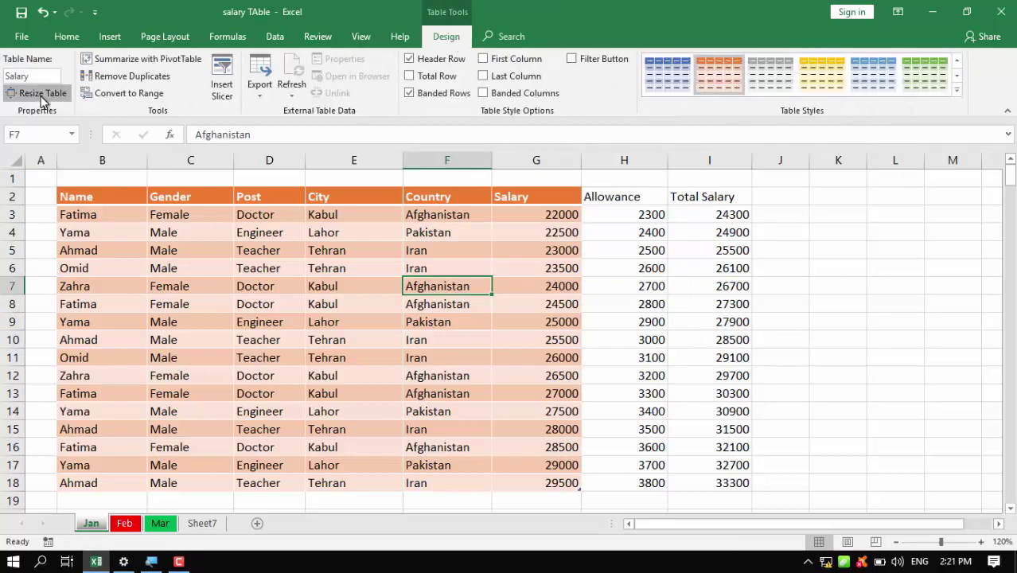
{"action": "left_click_drag", "start_coordinate": [58, 197], "coordinate": [711, 483]}
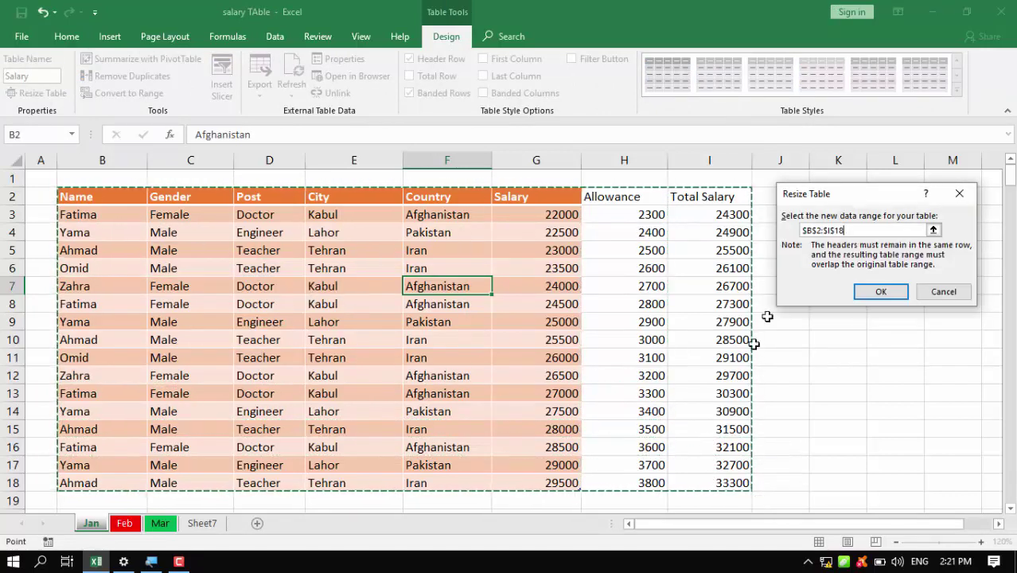
{"action": "left_click", "coordinate": [898, 291]}
- Turn the filter buttons on for every header column of the table and switch them all off again
{"action": "left_click", "coordinate": [354, 283]}
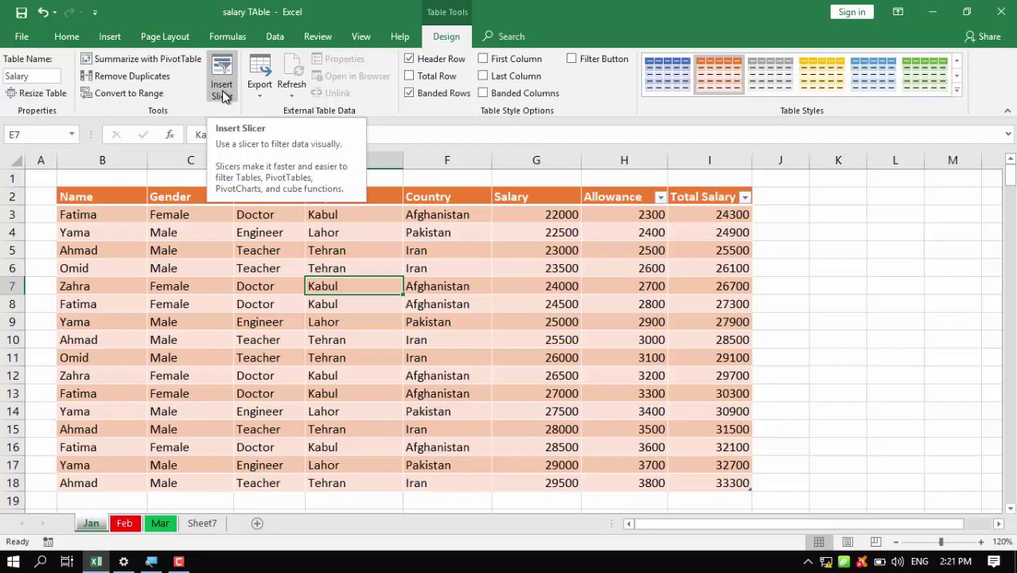
{"action": "left_click", "coordinate": [590, 60]}
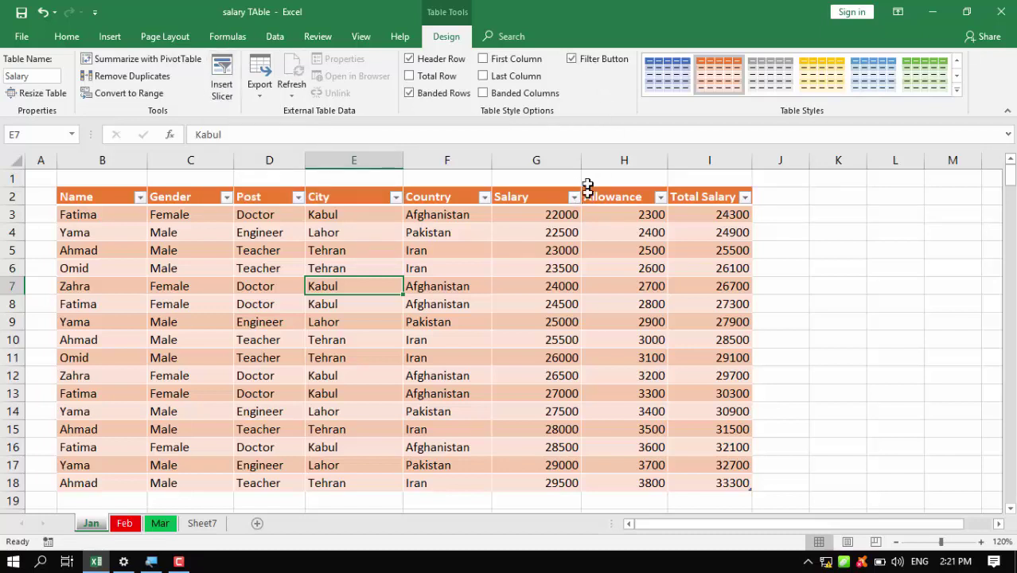
{"action": "left_click", "coordinate": [595, 59]}
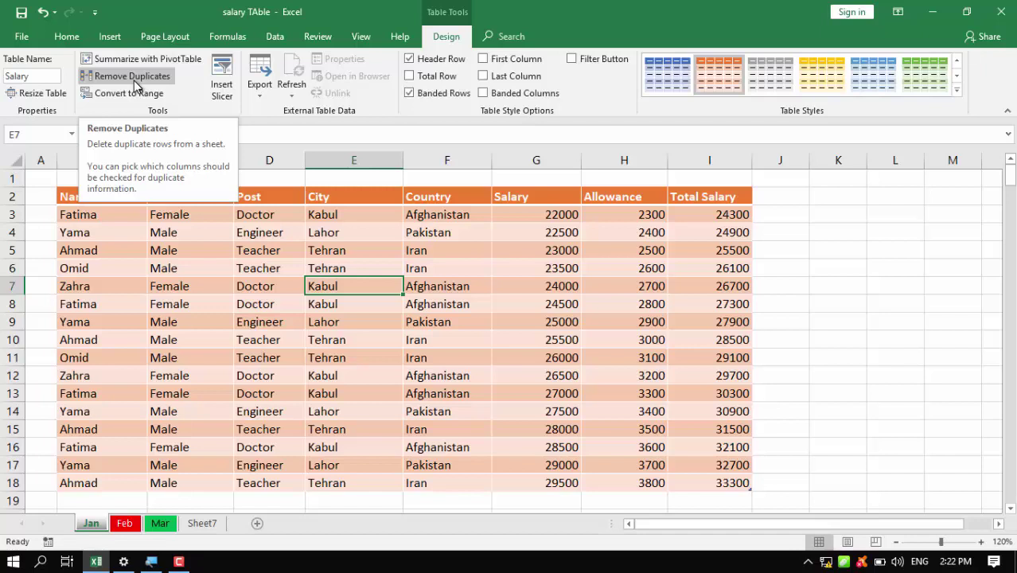
- Select the whole table including its header row, from the Name header across to Total Salary and down to row 18
{"action": "left_click", "coordinate": [127, 267]}
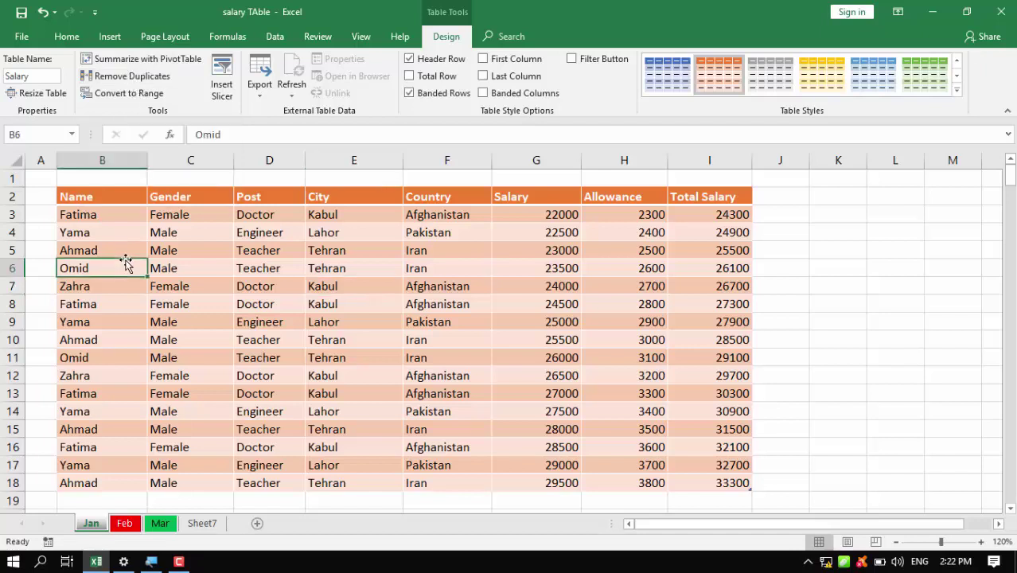
{"action": "left_click", "coordinate": [111, 212]}
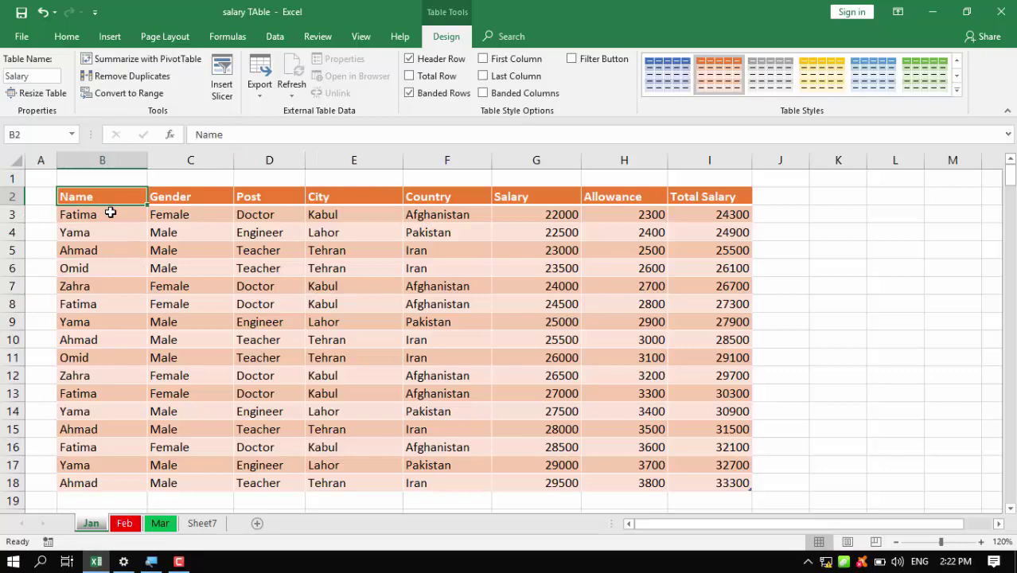
{"action": "key", "text": "shift+Right"}
{"action": "key", "text": "shift+Right"}
{"action": "key", "text": "shift+Right"}
{"action": "key", "text": "shift+Right"}
{"action": "key", "text": "shift+Right"}
{"action": "key", "text": "shift+Right"}
{"action": "key", "text": "shift+Right"}
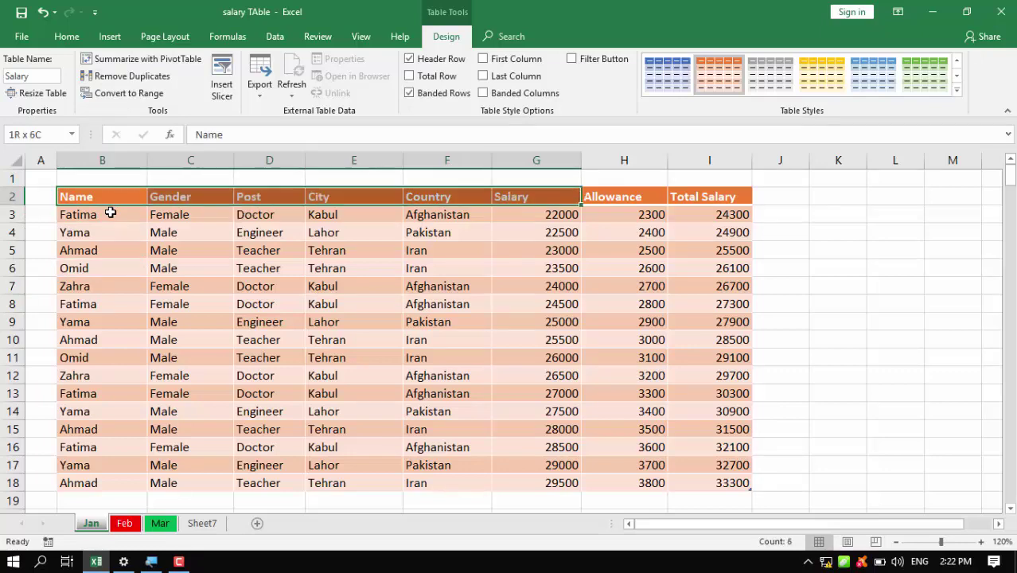
{"action": "key", "text": "ctrl+shift+Down"}
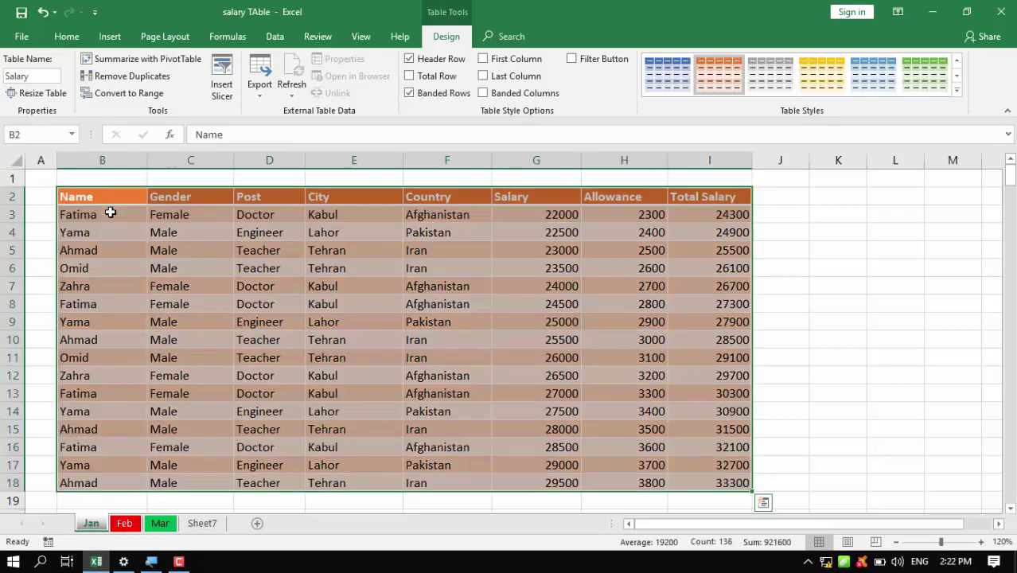
- Remove the table's duplicate rows by comparing only the Name column, keeping the setting that the data has headers
{"action": "left_click", "coordinate": [110, 214]}
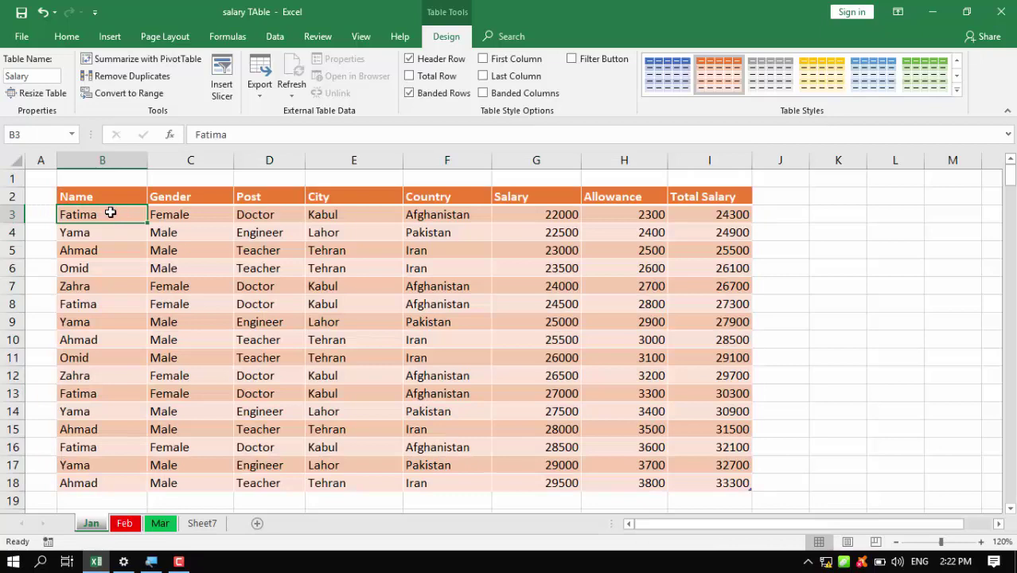
{"action": "left_click", "coordinate": [137, 75]}
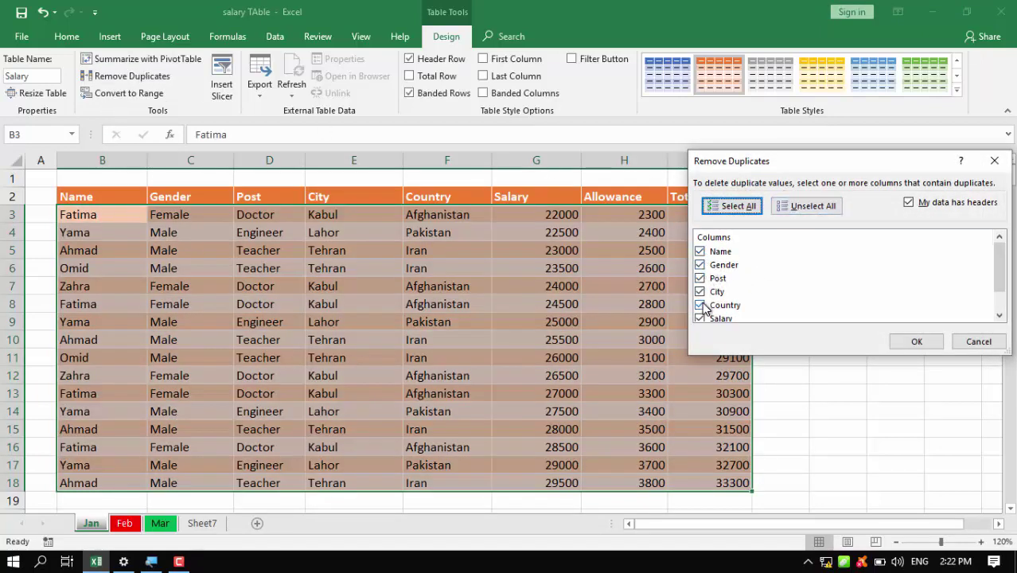
{"action": "left_click", "coordinate": [811, 207]}
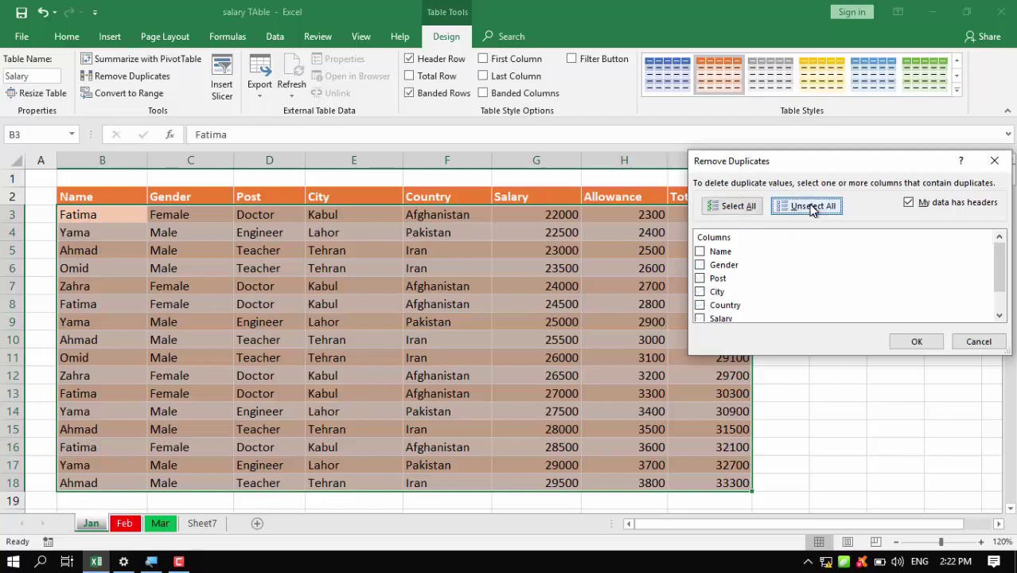
{"action": "left_click", "coordinate": [700, 251]}
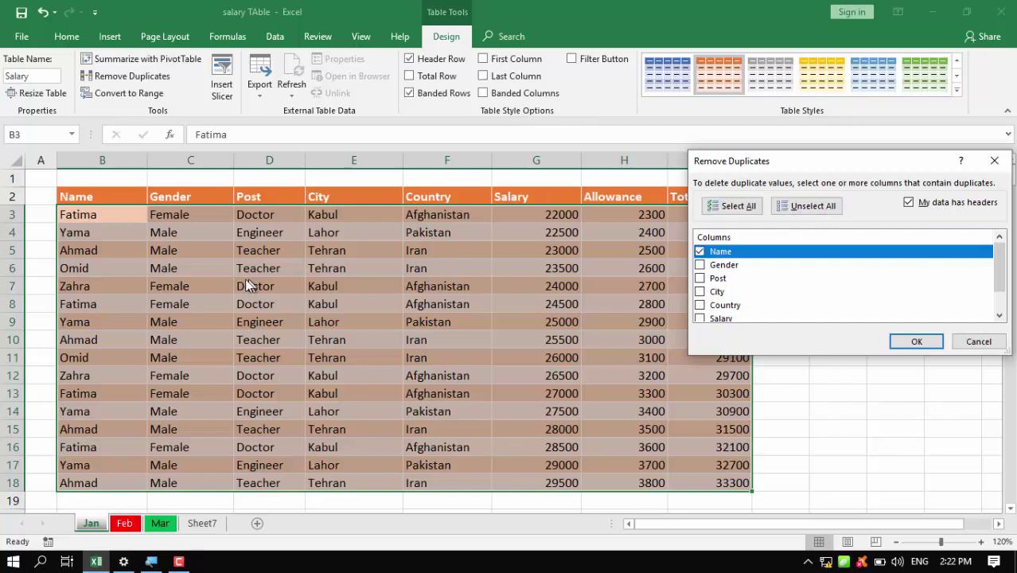
{"action": "left_click", "coordinate": [917, 342]}
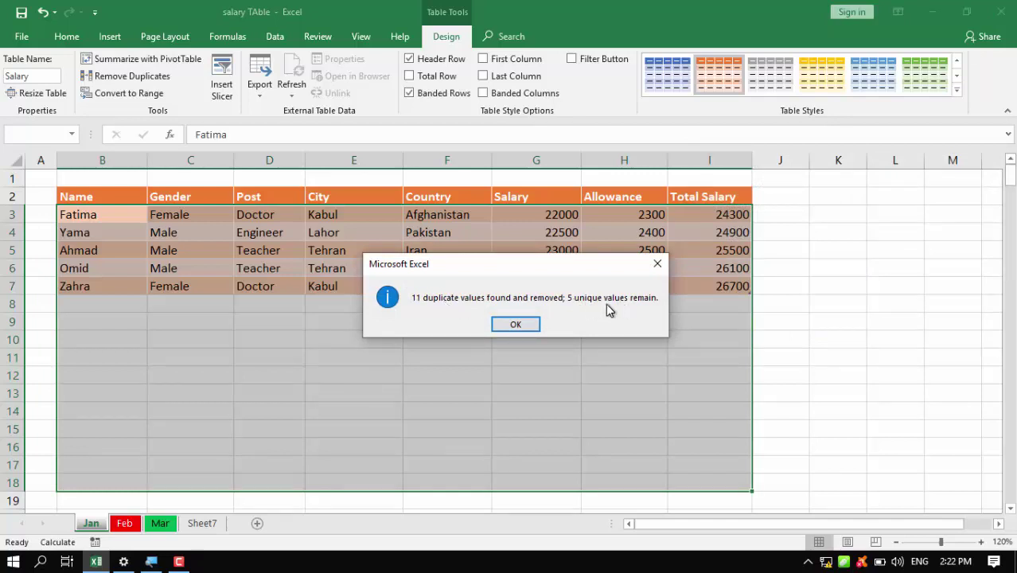
{"action": "left_click", "coordinate": [514, 324]}
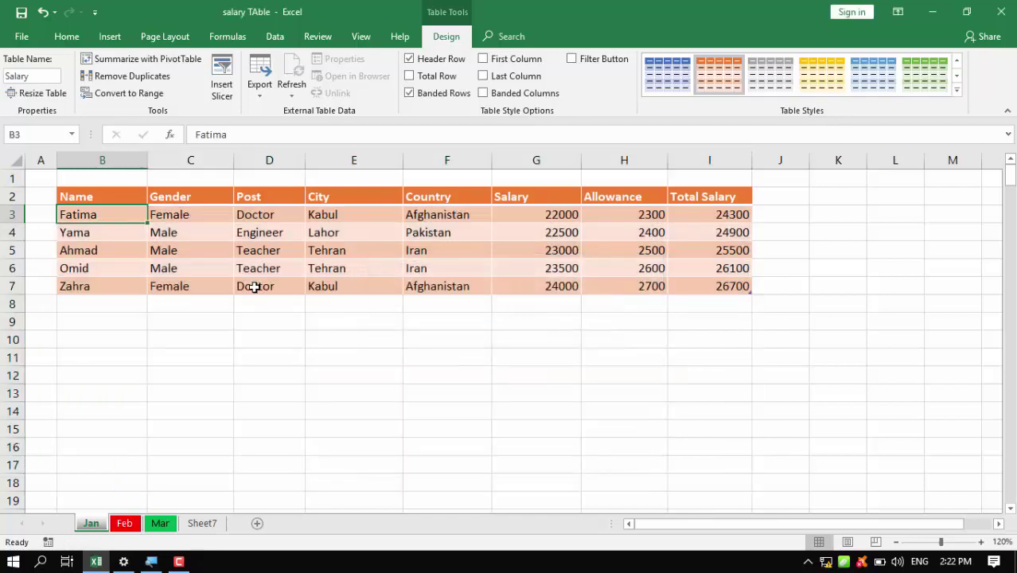
- Undo the duplicate removal and select cells in the restored table
{"action": "key", "text": "ctrl+z"}
{"action": "left_click", "coordinate": [162, 251]}
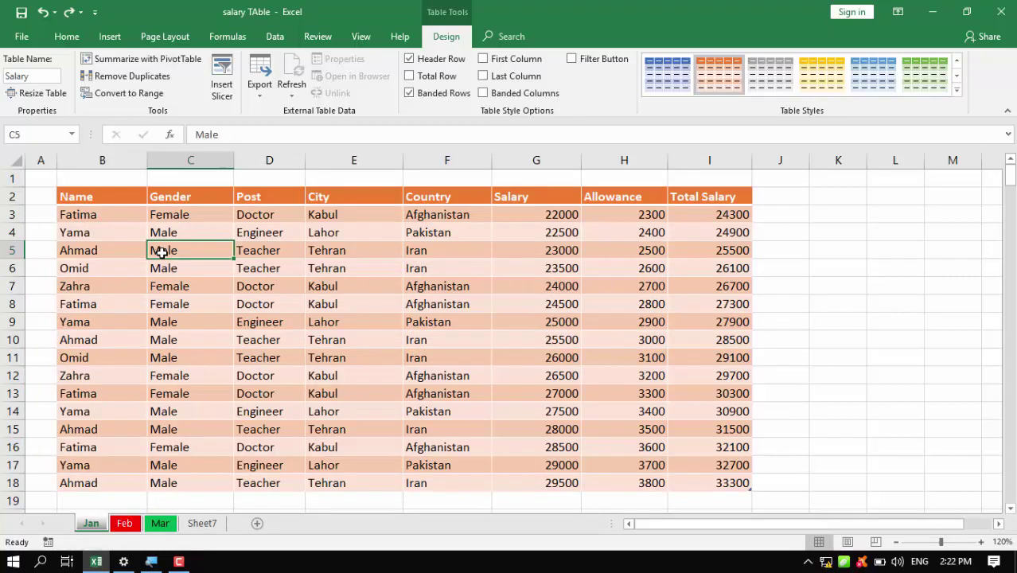
{"action": "left_click", "coordinate": [112, 247]}
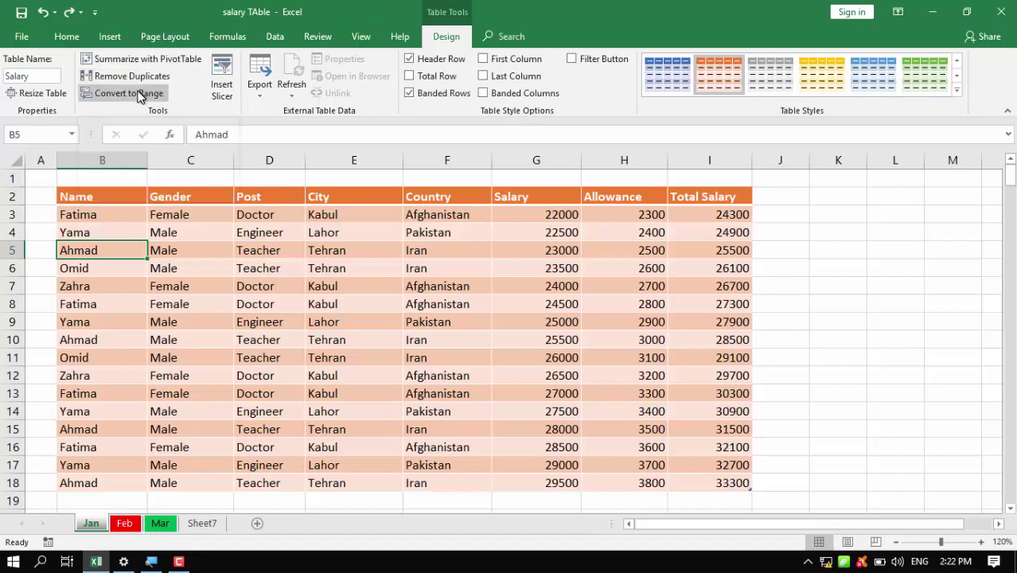
{"action": "left_click", "coordinate": [326, 254]}
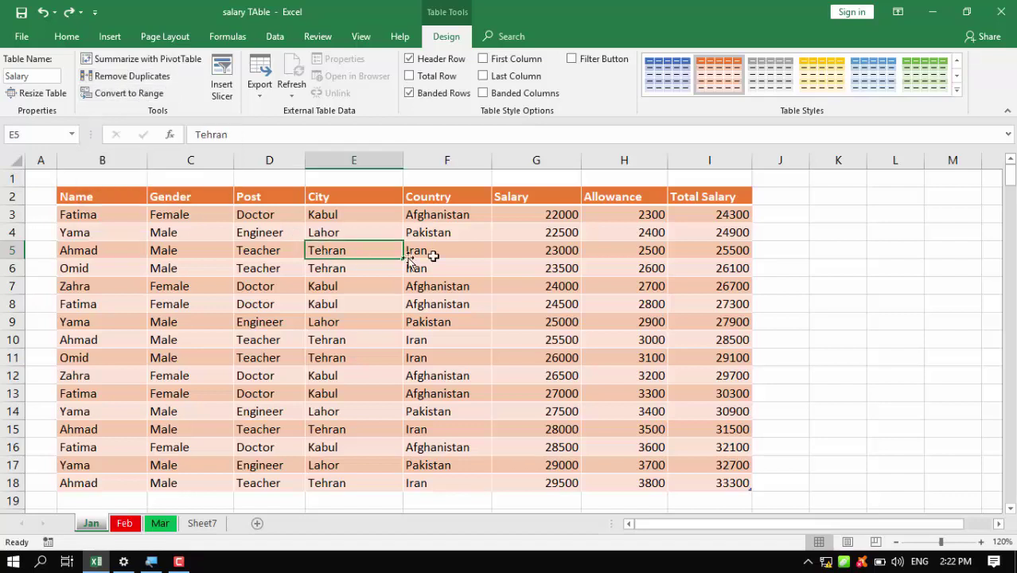
{"action": "left_click", "coordinate": [556, 256]}
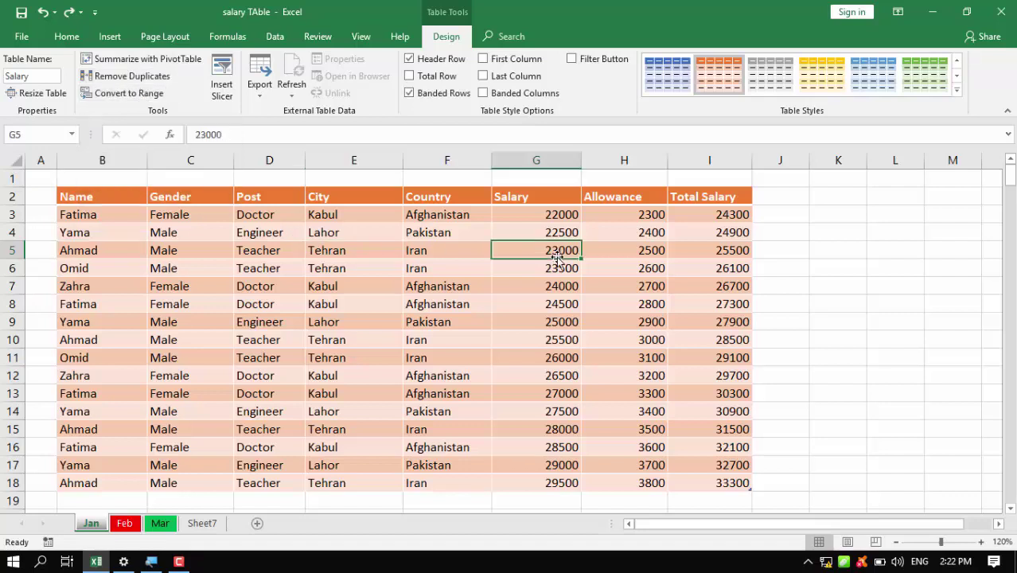
- Compare the available table tools with an empty cell outside the table selected and with a cell inside it selected
{"action": "left_click", "coordinate": [898, 267]}
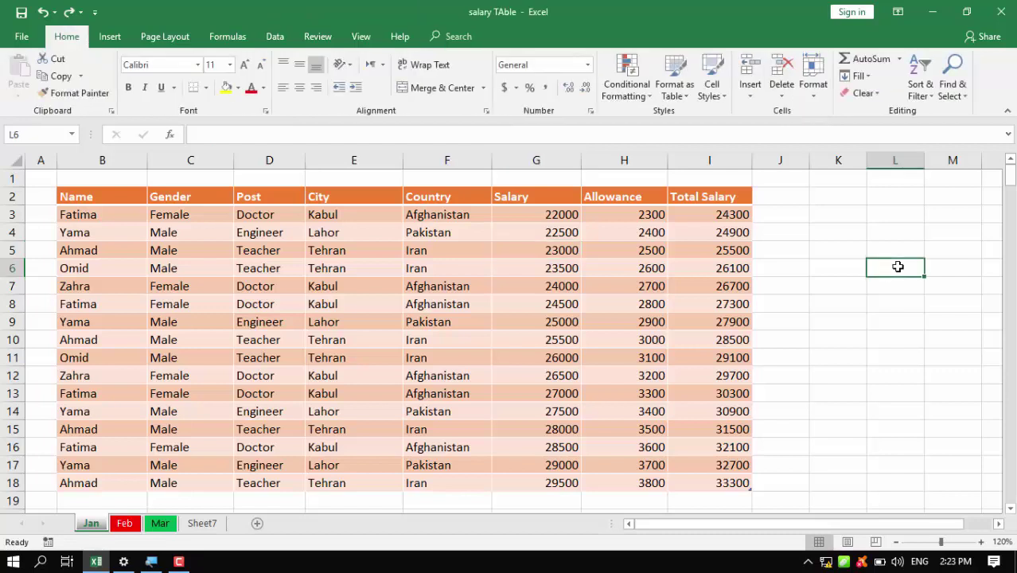
{"action": "left_click", "coordinate": [845, 220]}
{"action": "left_click", "coordinate": [908, 220]}
{"action": "left_click", "coordinate": [928, 265]}
{"action": "left_click", "coordinate": [899, 289]}
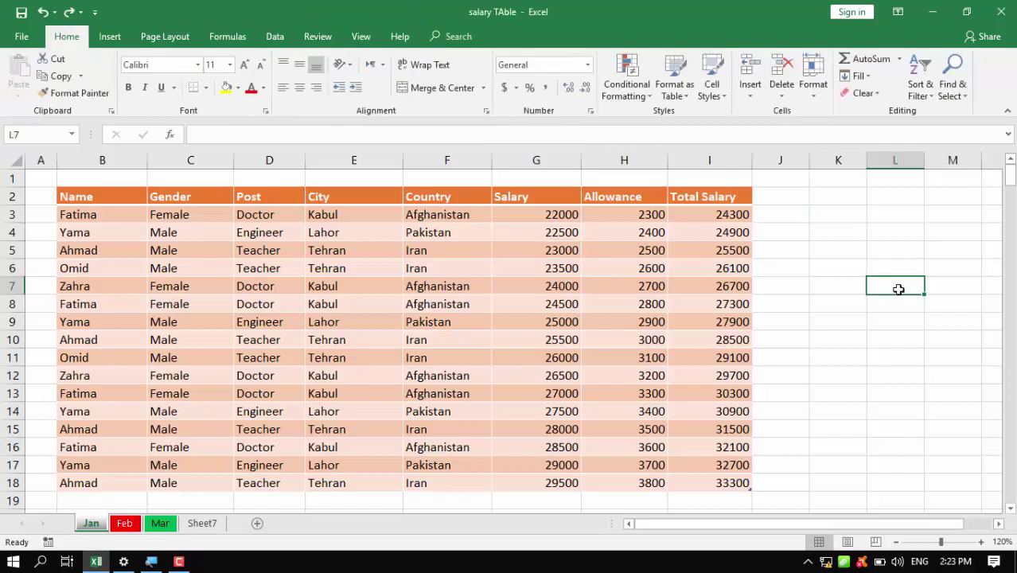
{"action": "left_click", "coordinate": [845, 274]}
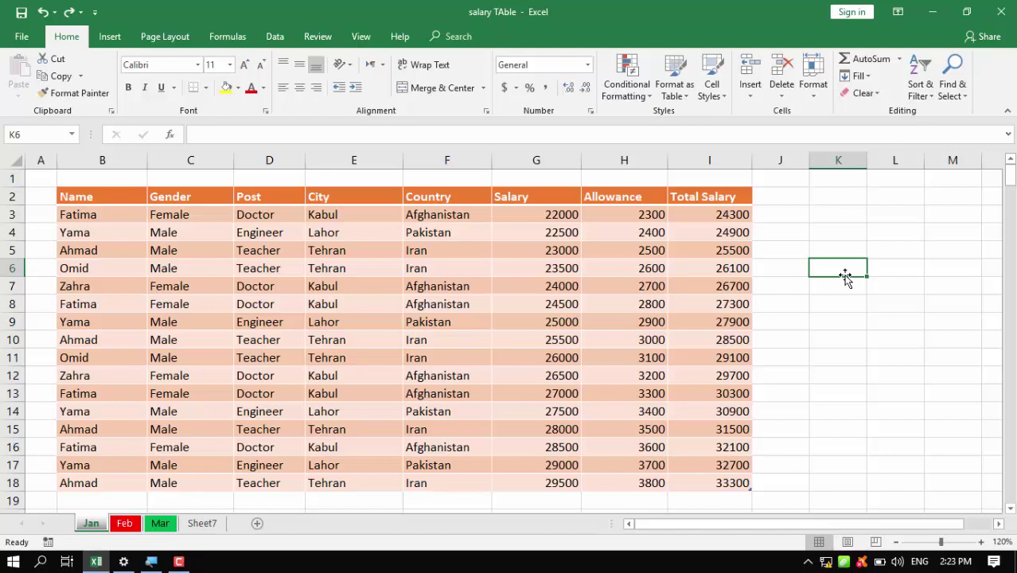
{"action": "left_click", "coordinate": [469, 277]}
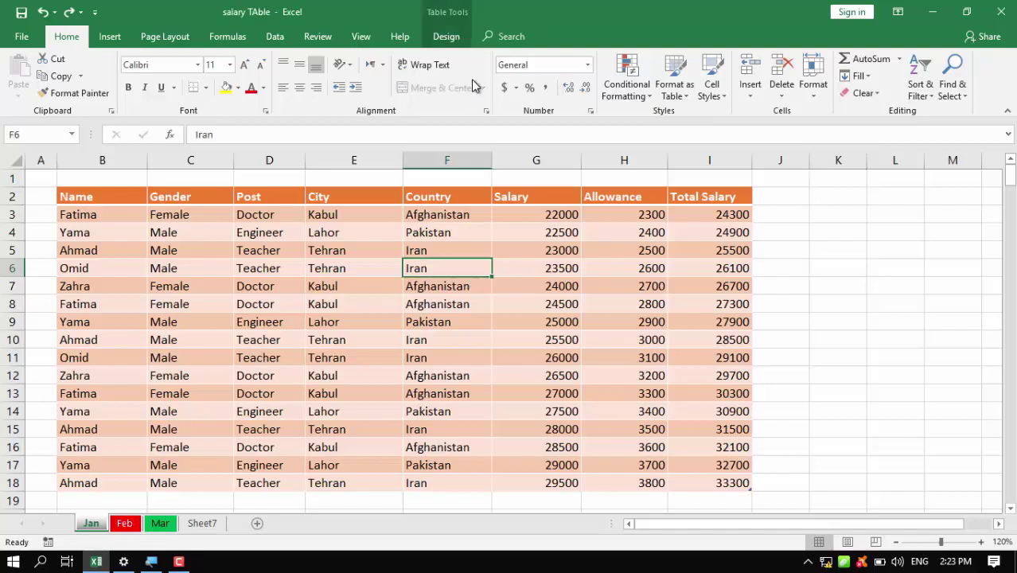
{"action": "left_click", "coordinate": [446, 38]}
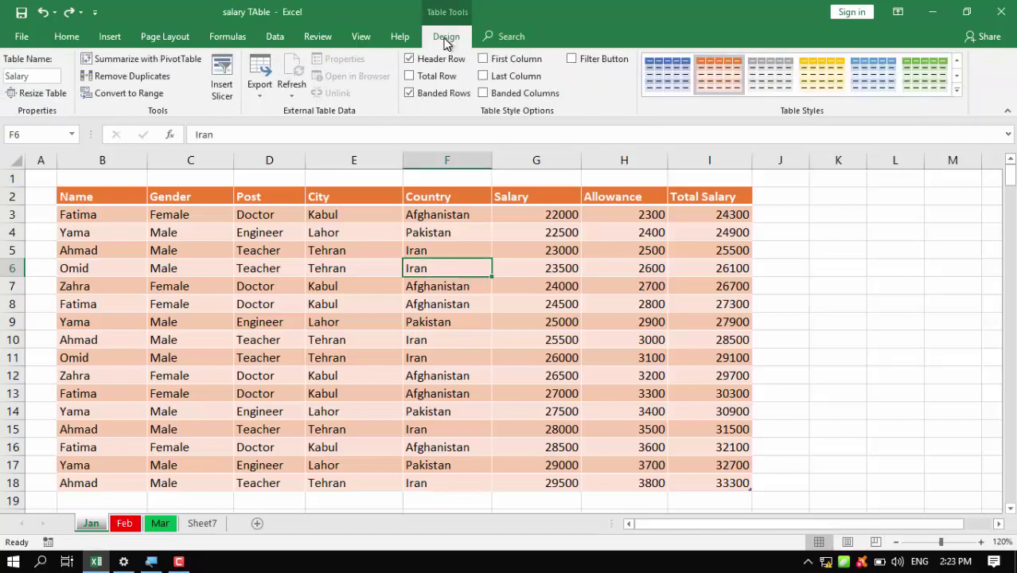
- Convert the salary table to a normal range
{"action": "left_click", "coordinate": [287, 252]}
{"action": "left_click", "coordinate": [351, 286]}
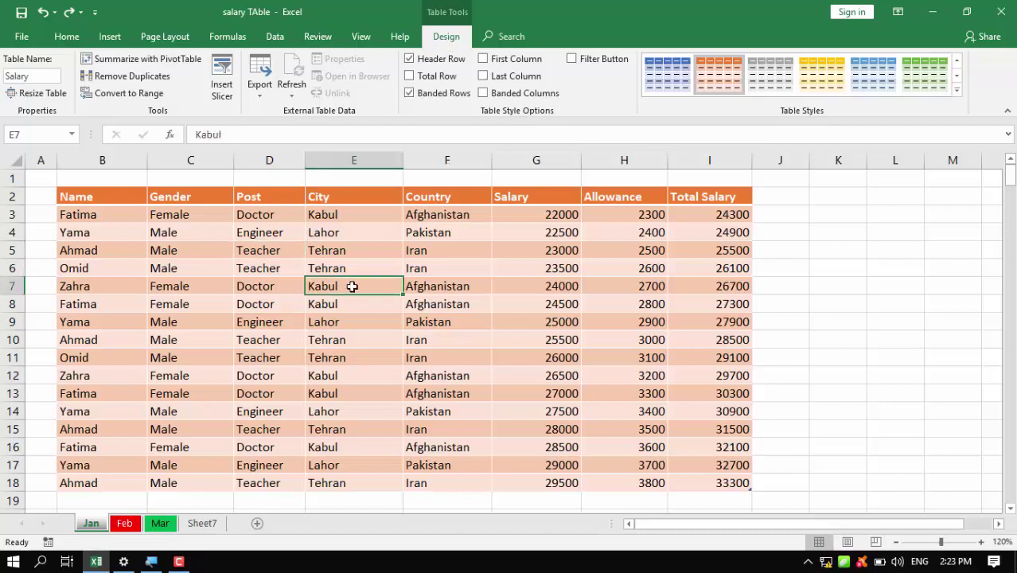
{"action": "left_click", "coordinate": [451, 287]}
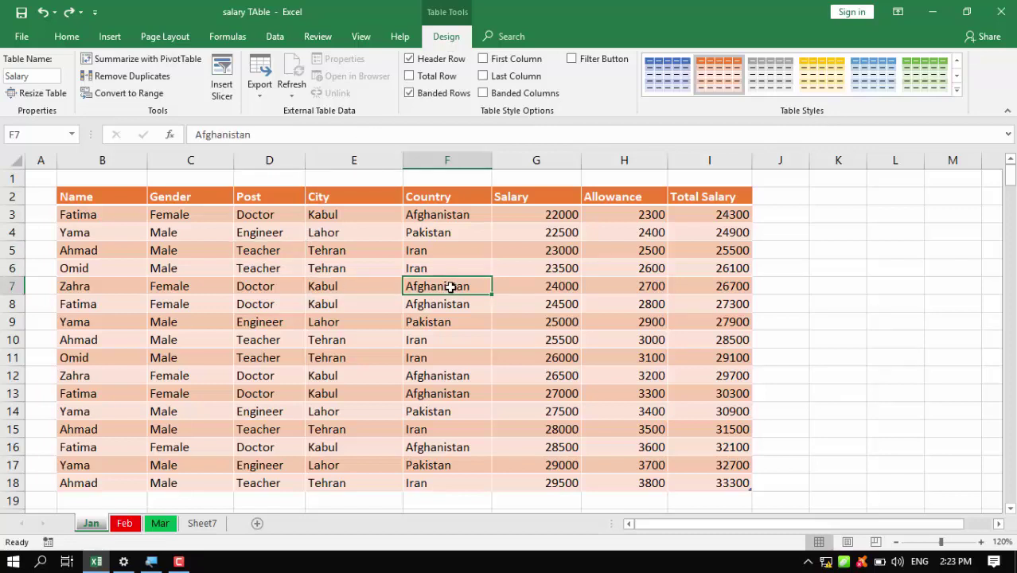
{"action": "left_click", "coordinate": [486, 238]}
{"action": "left_click", "coordinate": [505, 239]}
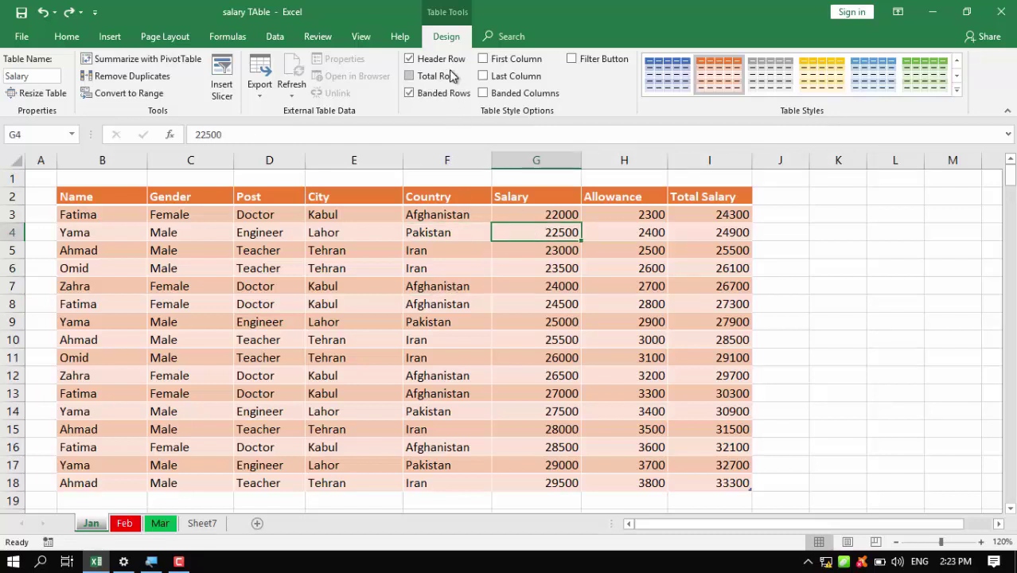
{"action": "left_click", "coordinate": [121, 93]}
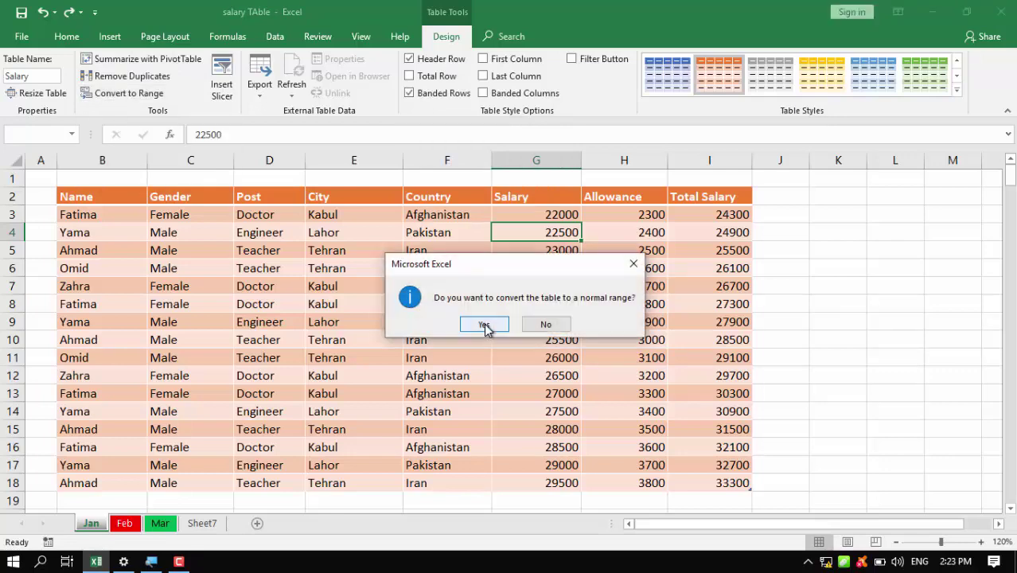
{"action": "left_click", "coordinate": [484, 325]}
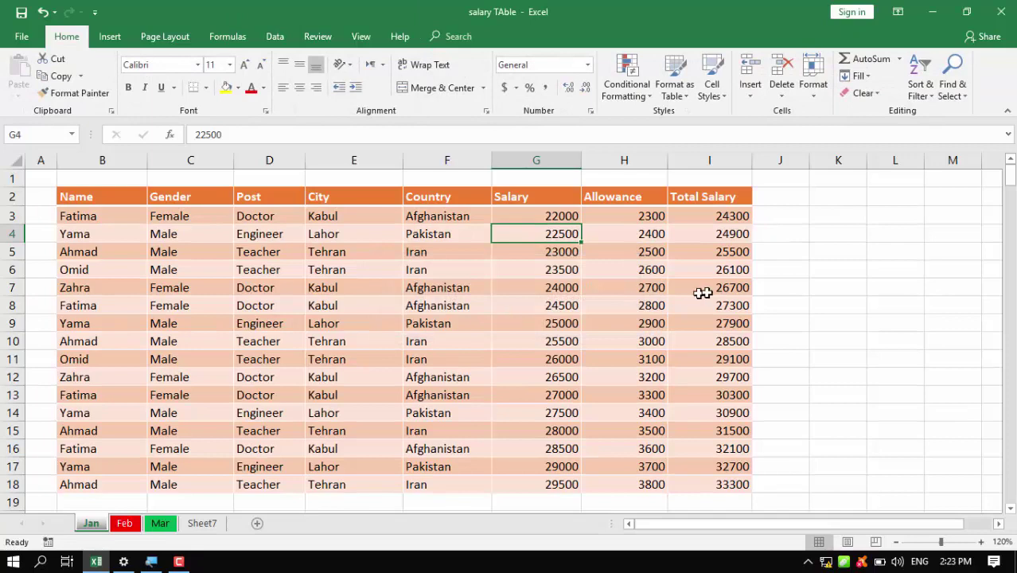
- Check the converted range for table tools and undo the conversion to a normal range
{"action": "left_click", "coordinate": [878, 272]}
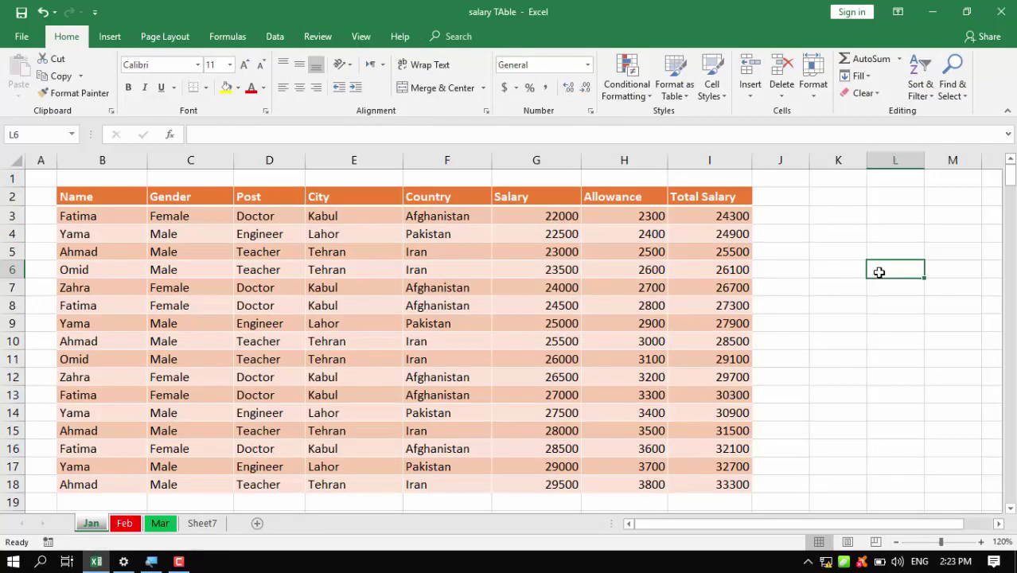
{"action": "left_click", "coordinate": [496, 292]}
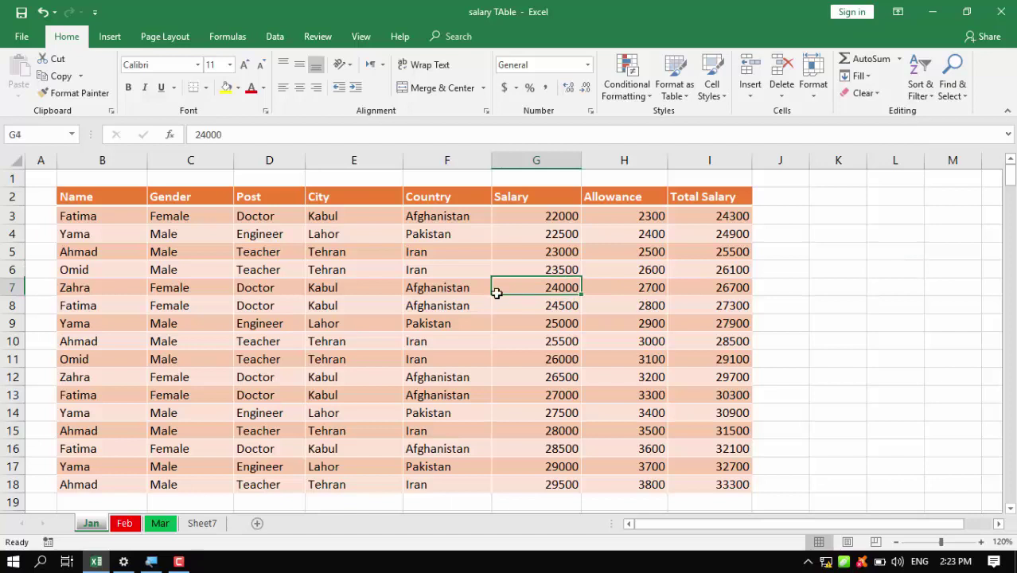
{"action": "key", "text": "ctrl+z"}
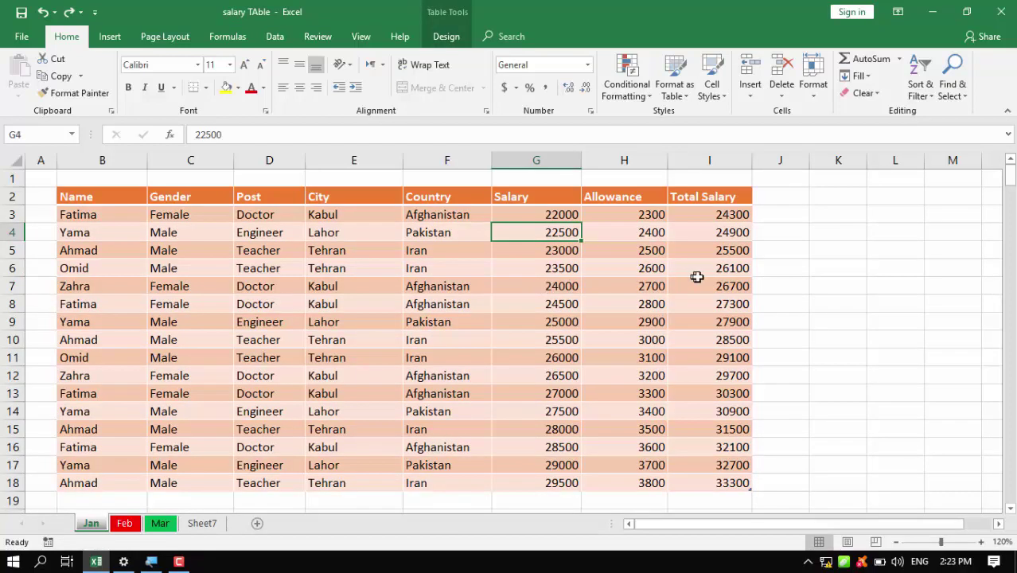
{"action": "left_click", "coordinate": [798, 268]}
{"action": "left_click", "coordinate": [838, 272]}
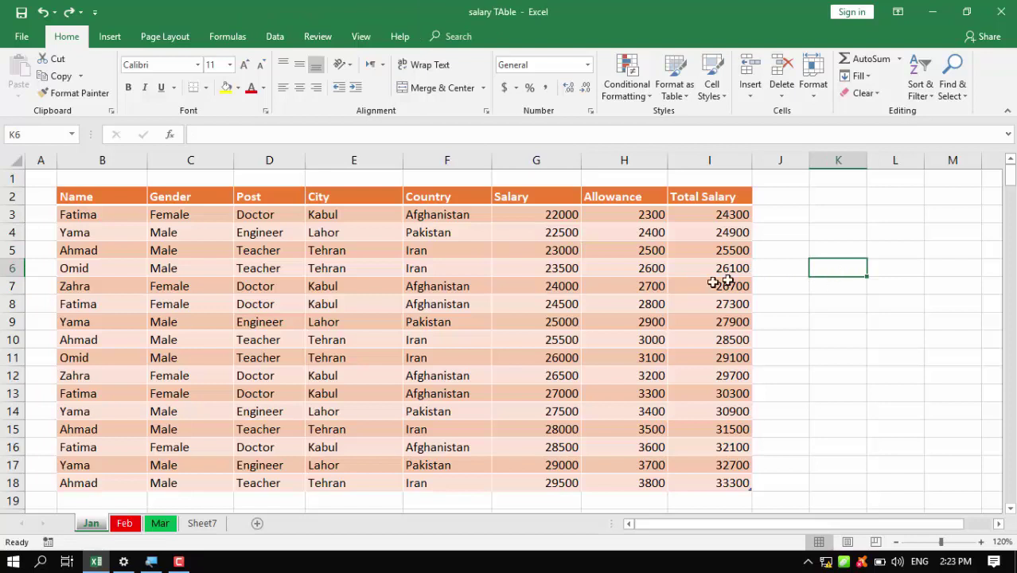
- Try the green banded table style on the salary table and replace it with the blue banded style
{"action": "left_click", "coordinate": [470, 300]}
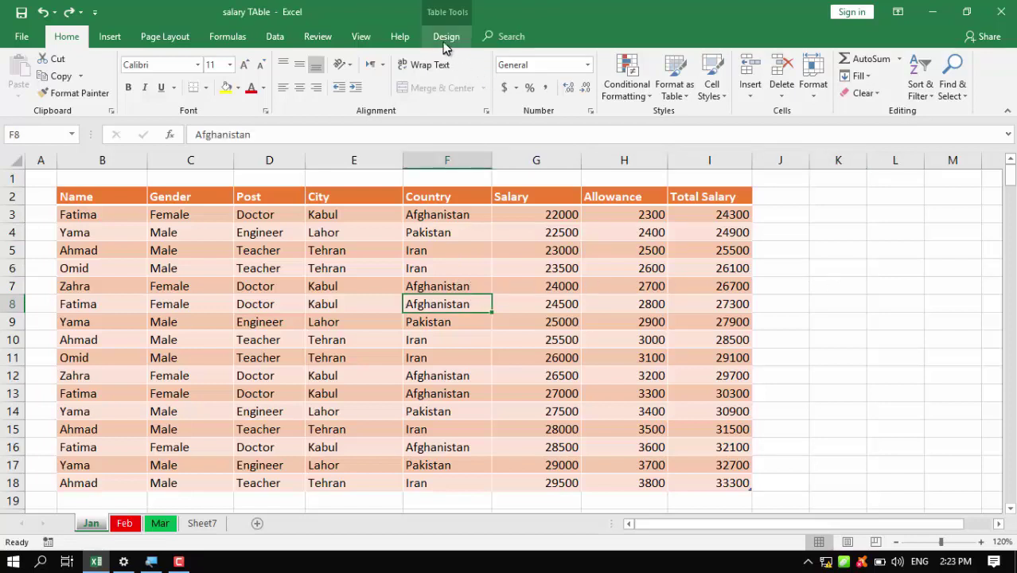
{"action": "left_click", "coordinate": [446, 40]}
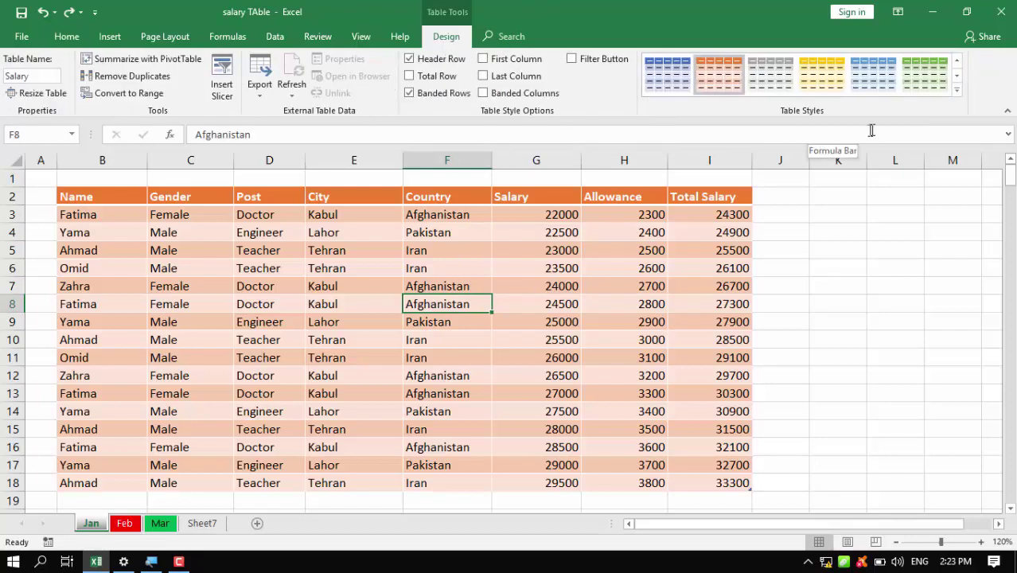
{"action": "left_click", "coordinate": [920, 75]}
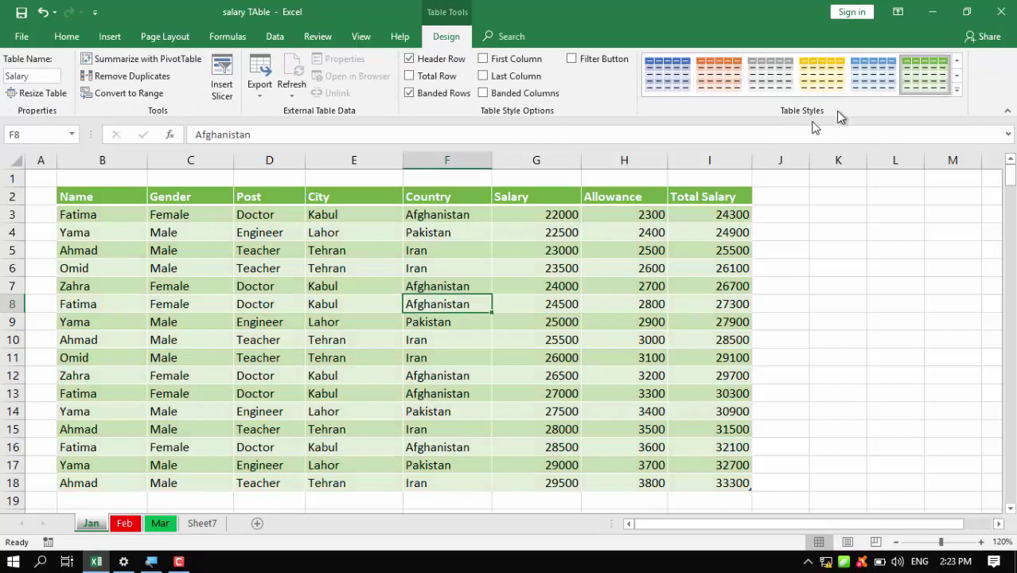
{"action": "left_click", "coordinate": [680, 86]}
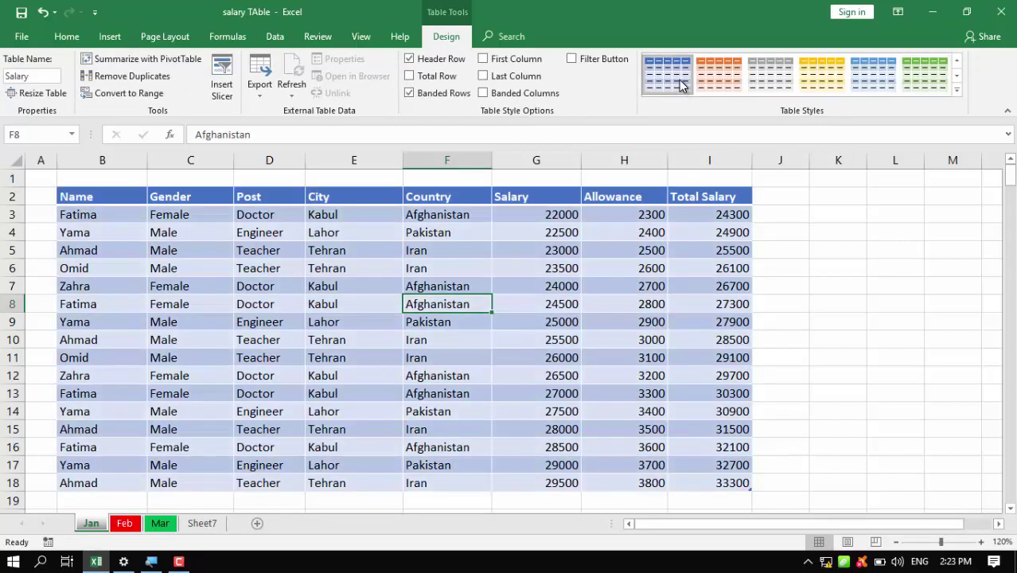
{"action": "left_click", "coordinate": [350, 282]}
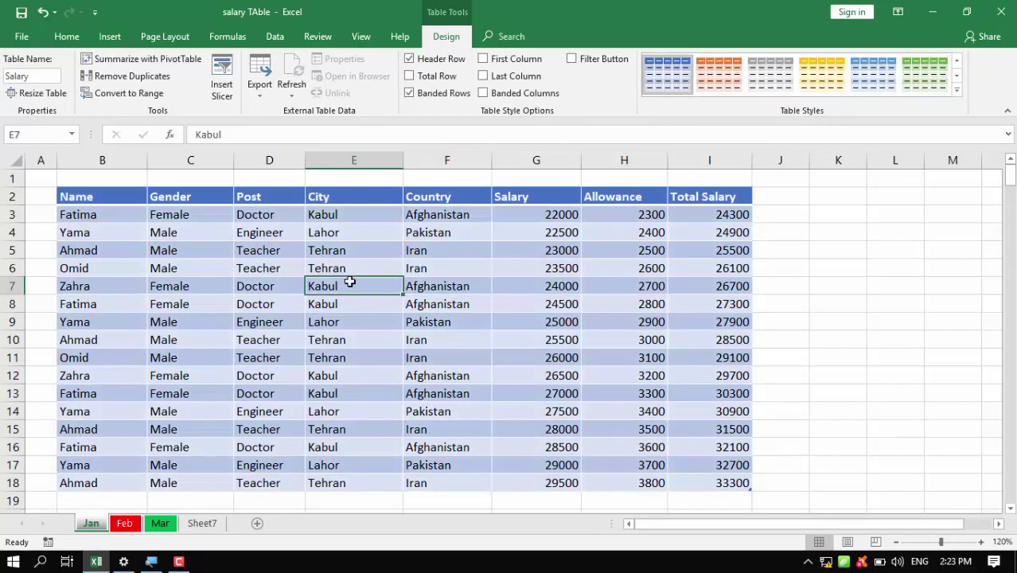